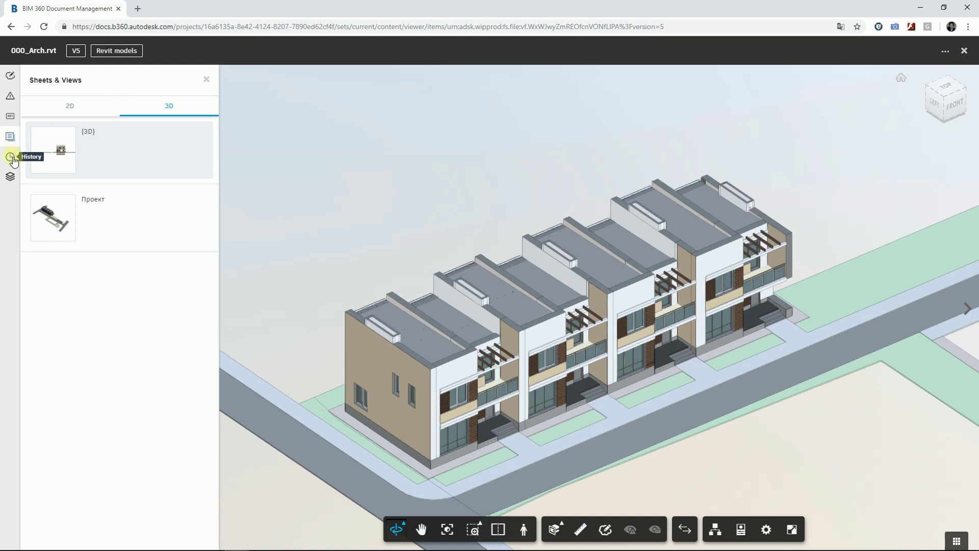
Review the Arch model's five-version history, then list its levels from L04 down to B01
click(10, 157)
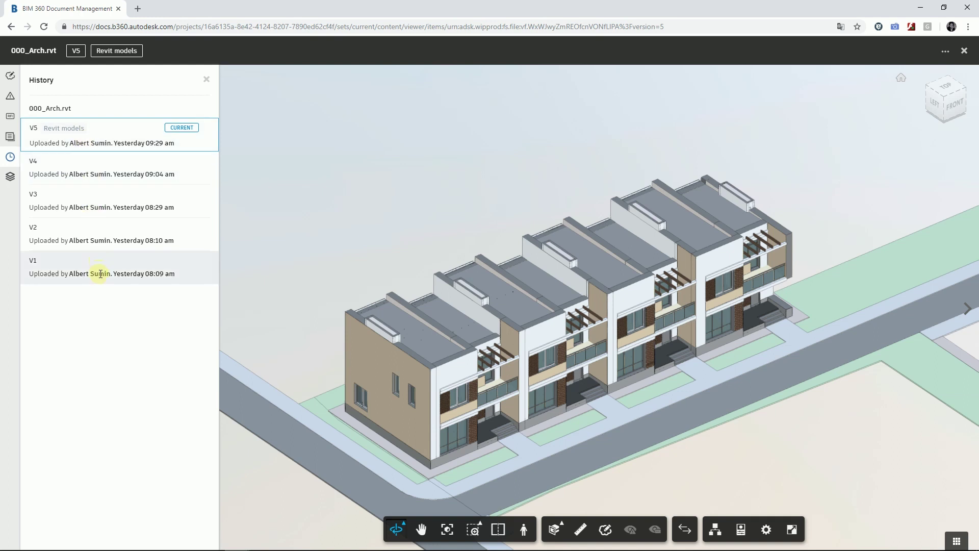
click(11, 178)
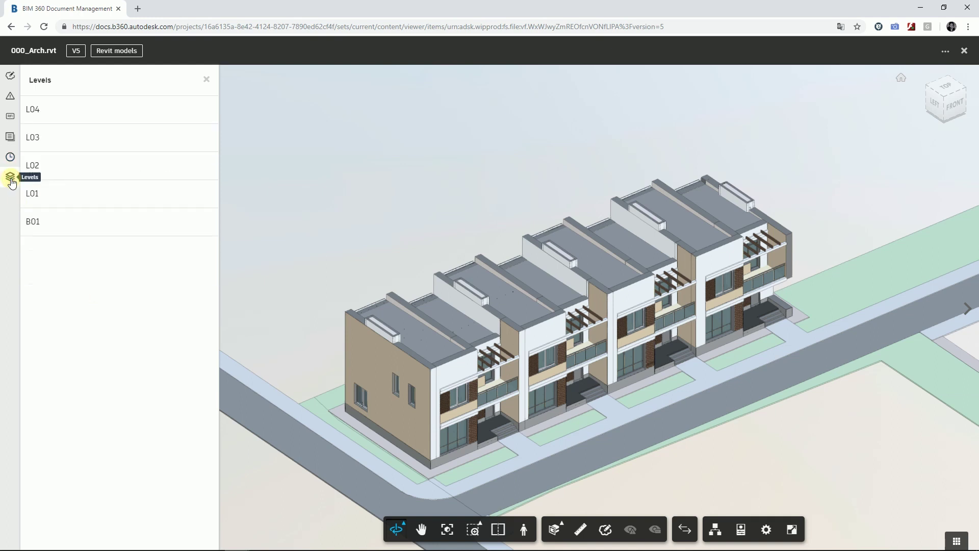
click(78, 169)
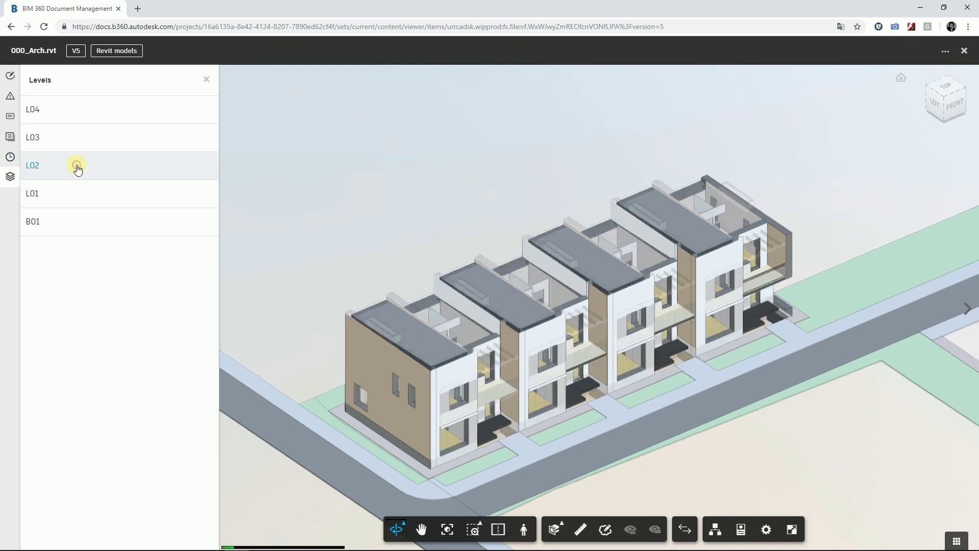
click(77, 196)
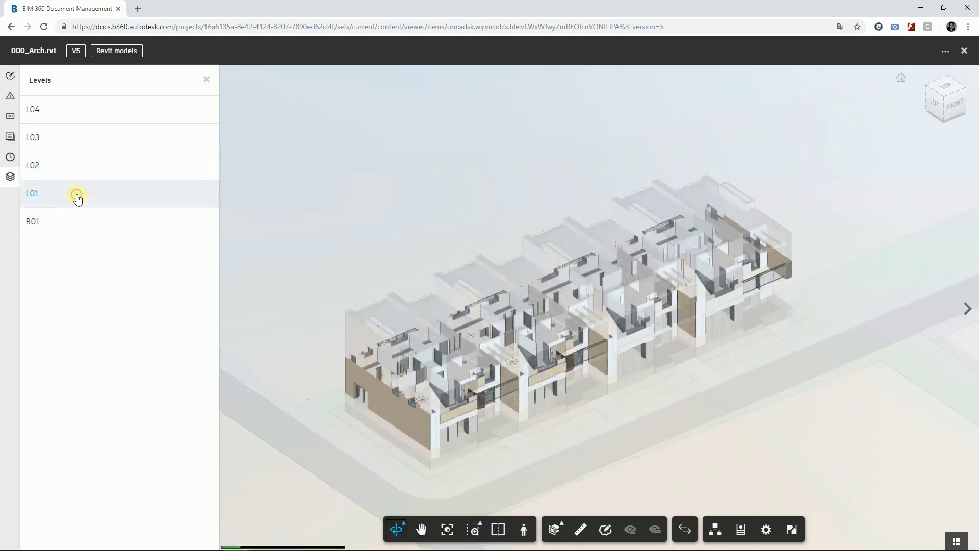
click(78, 229)
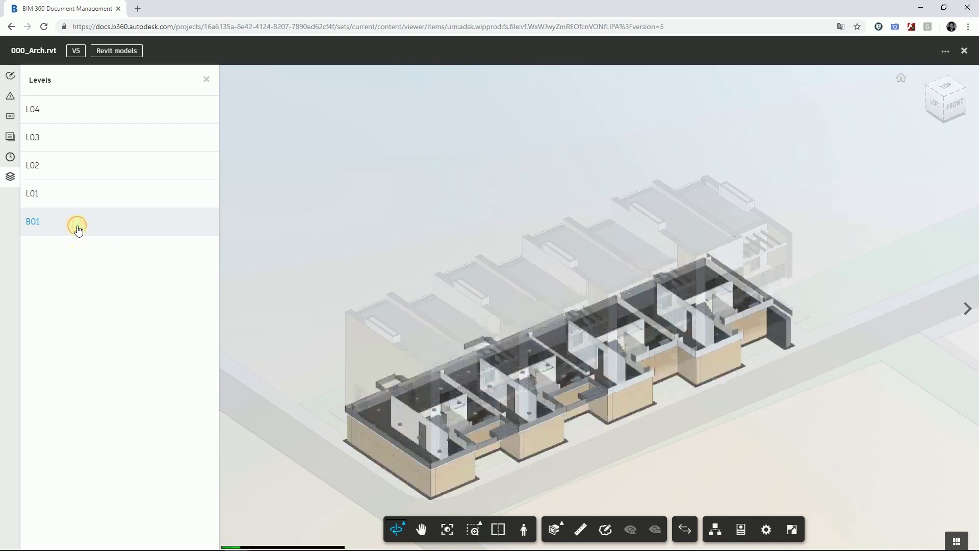
click(75, 139)
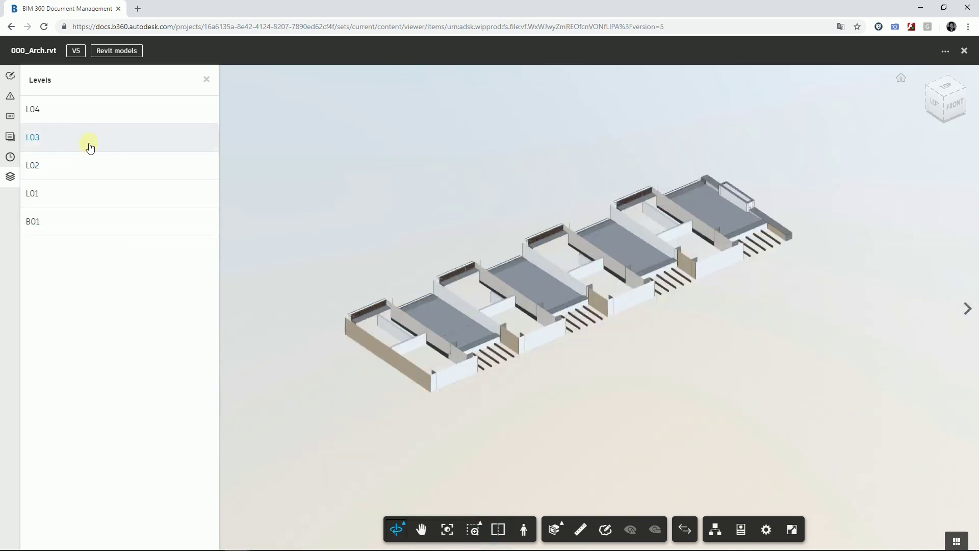
click(92, 138)
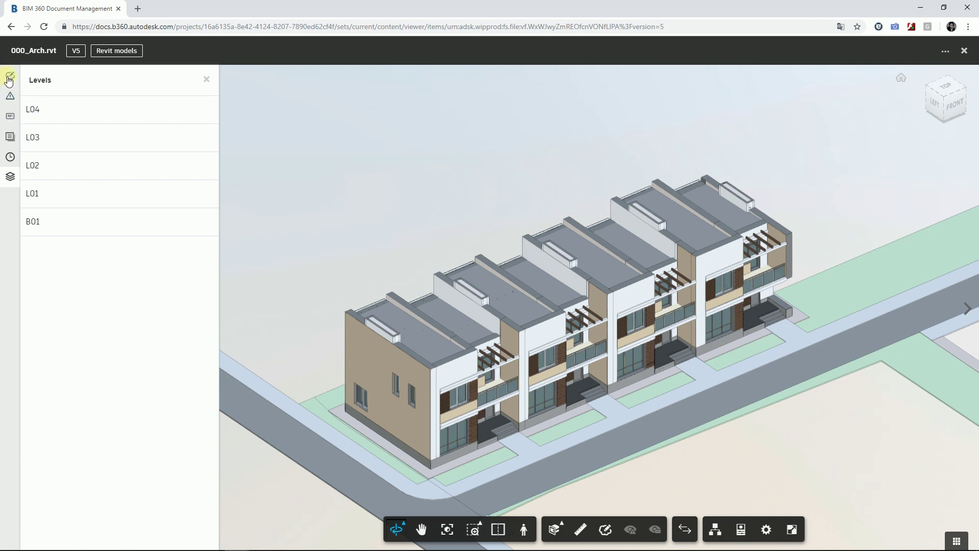
Walk in first person through the entrance to the L01 staircase and dark stairwell slab
click(523, 530)
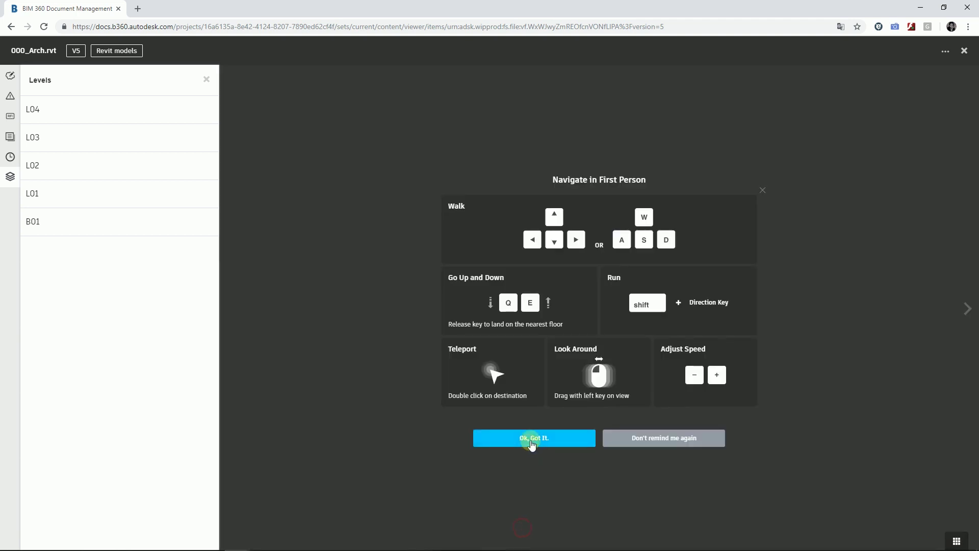
click(530, 438)
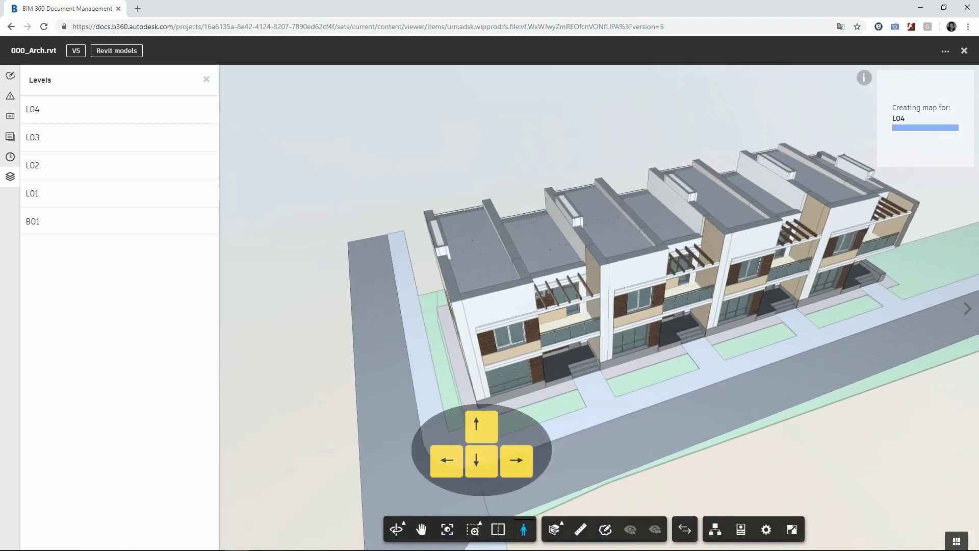
key(Up)
key(Up)
key(Up)
key(Up)
key(Up)
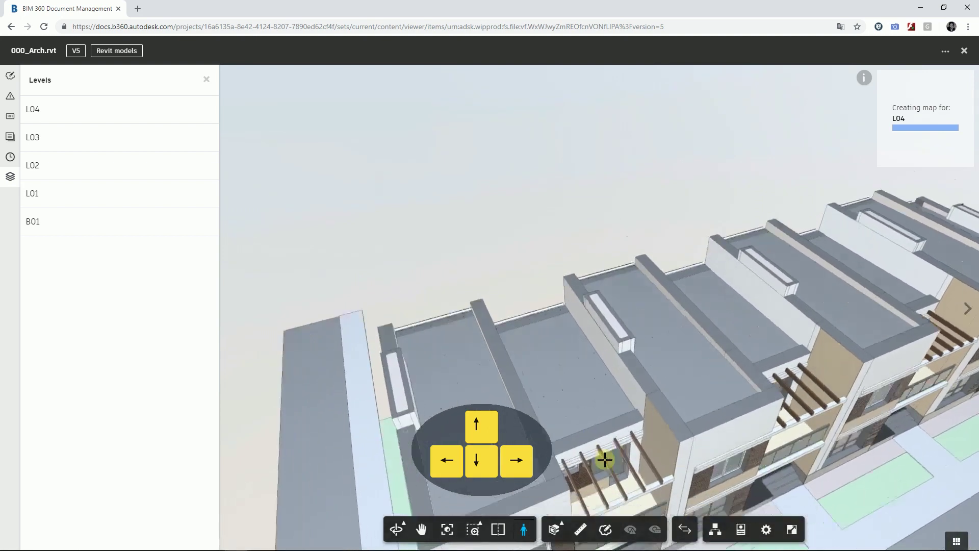
key(Up)
key(Up)
key(Up)
key(Up)
drag(578, 357, 525, 270)
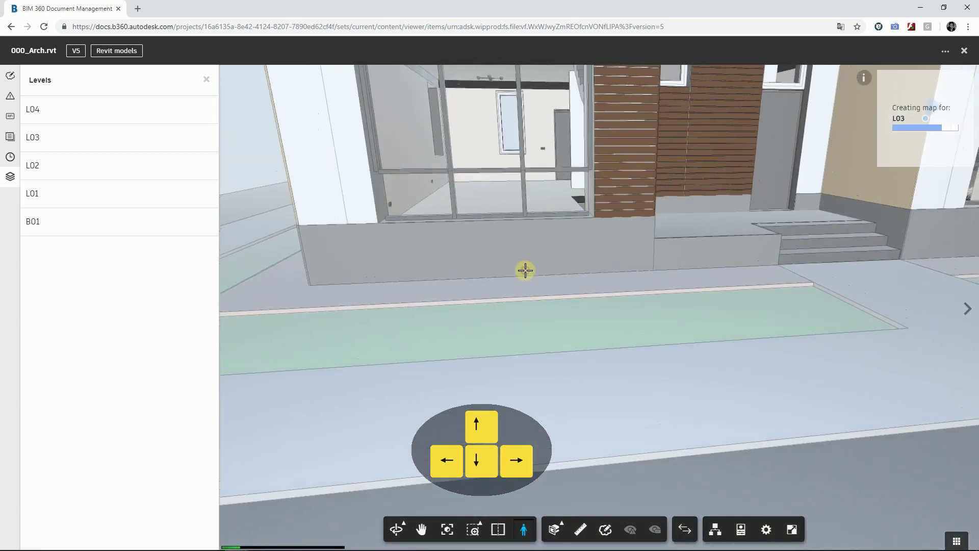
key(Up)
key(Up)
key(Up)
key(Up)
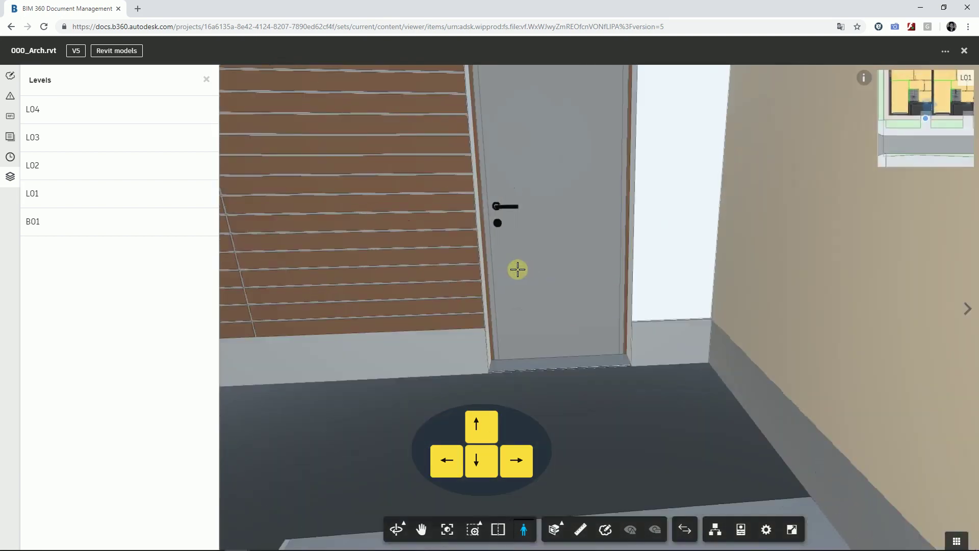
mouse_move(518, 269)
mouse_down()
mouse_move(379, 280)
mouse_move(691, 255)
mouse_move(769, 274)
mouse_move(743, 300)
mouse_move(748, 262)
mouse_move(754, 280)
mouse_move(723, 286)
mouse_up()
key(Up)
key(Up)
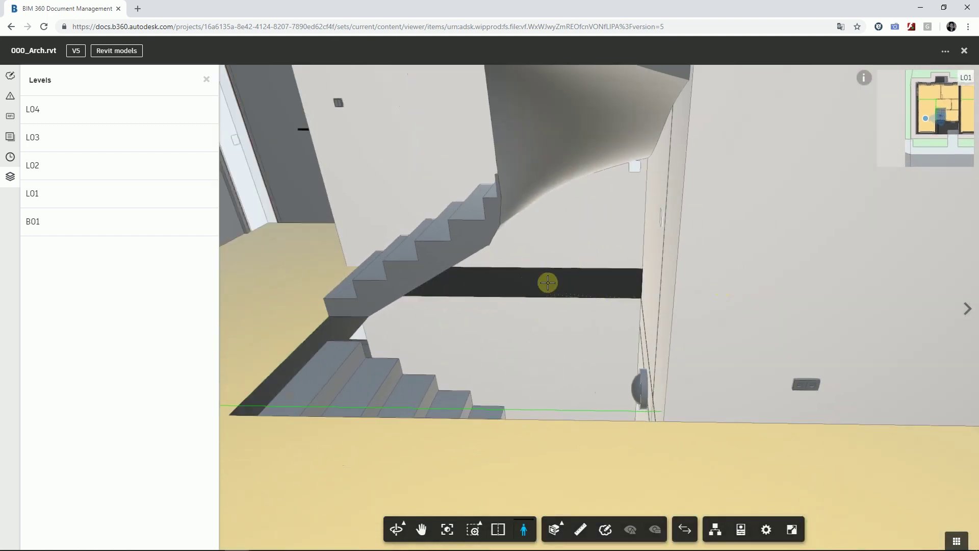
drag(548, 293, 563, 300)
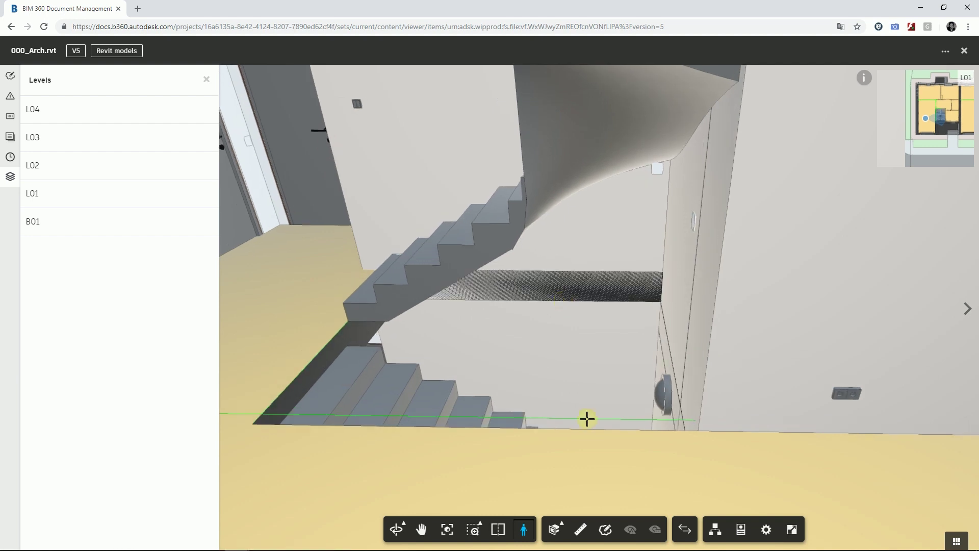
click(606, 531)
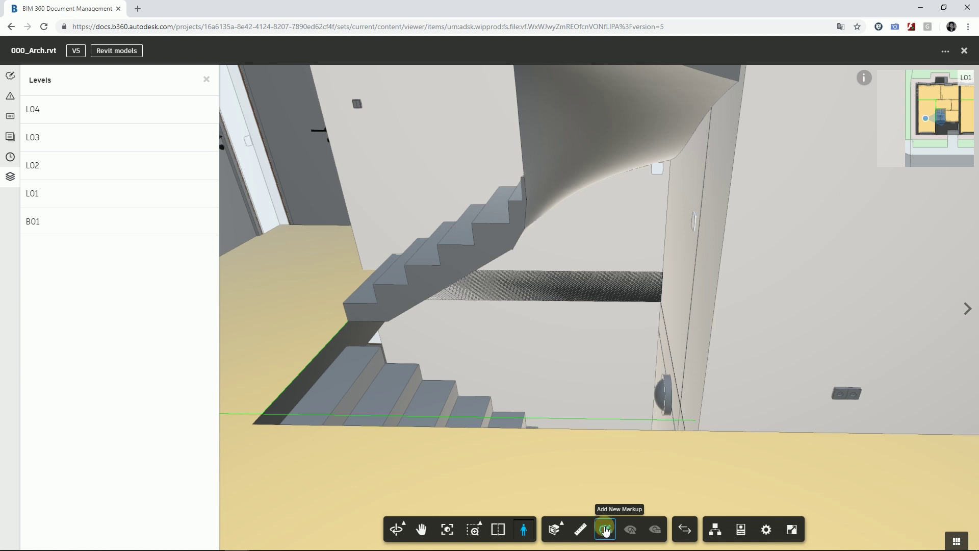
Draw a red cloud markup around the dark slab beside the staircase
click(606, 532)
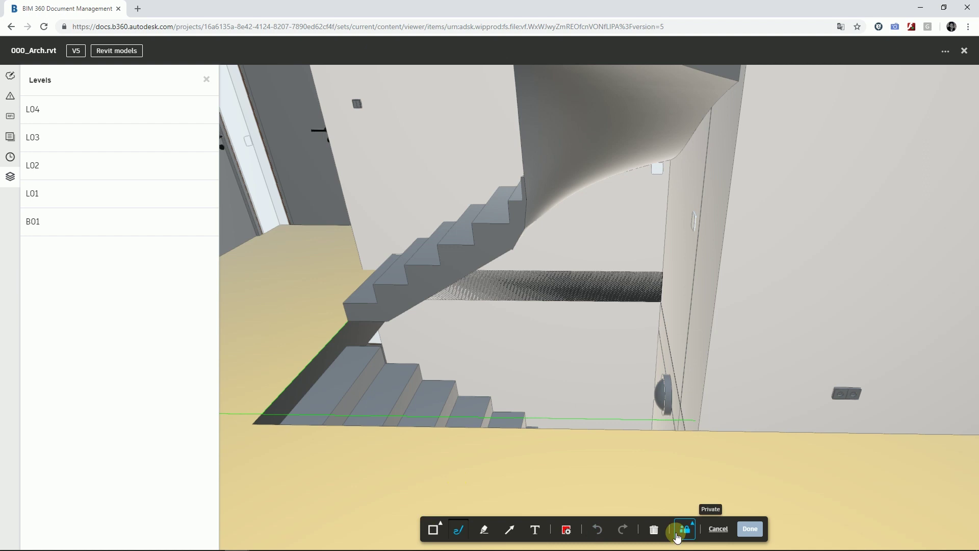
click(442, 530)
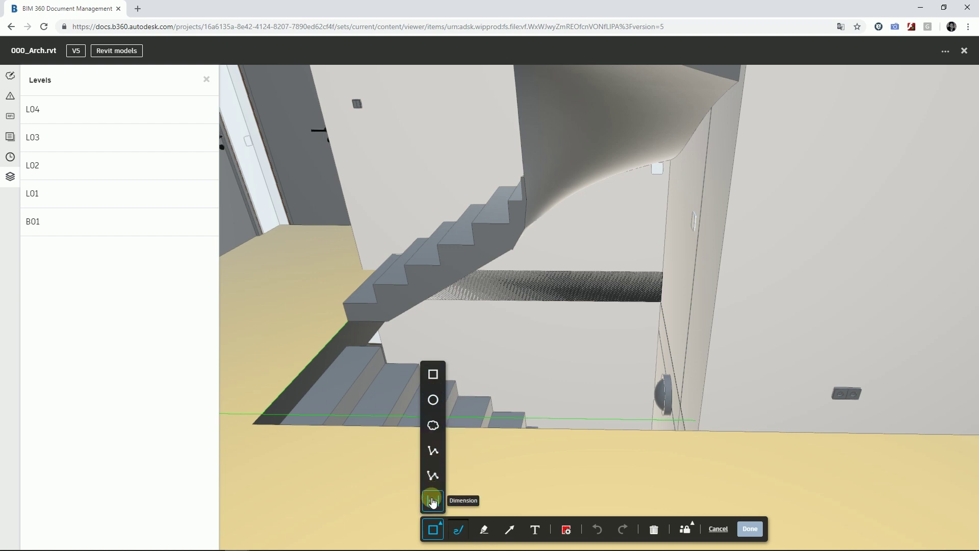
click(434, 428)
drag(447, 324, 669, 241)
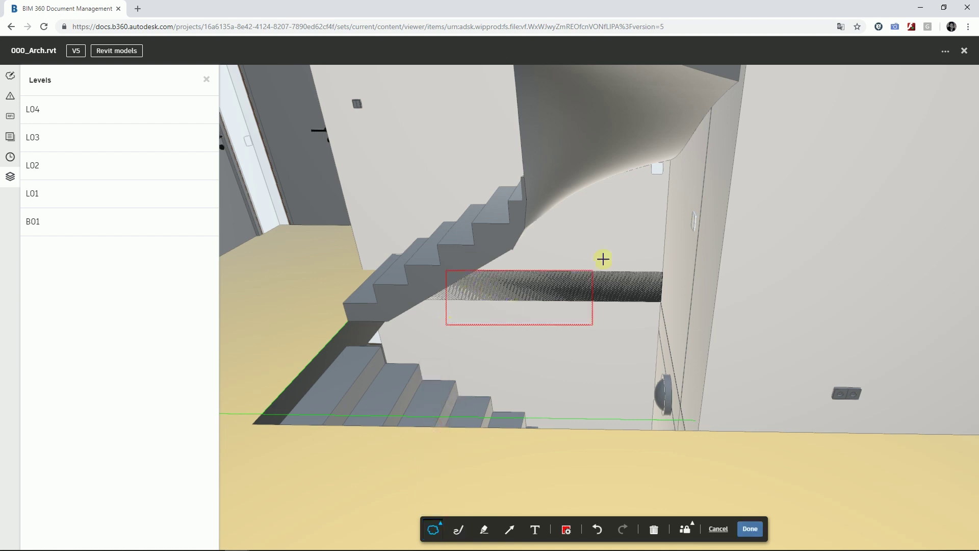
drag(455, 240, 469, 243)
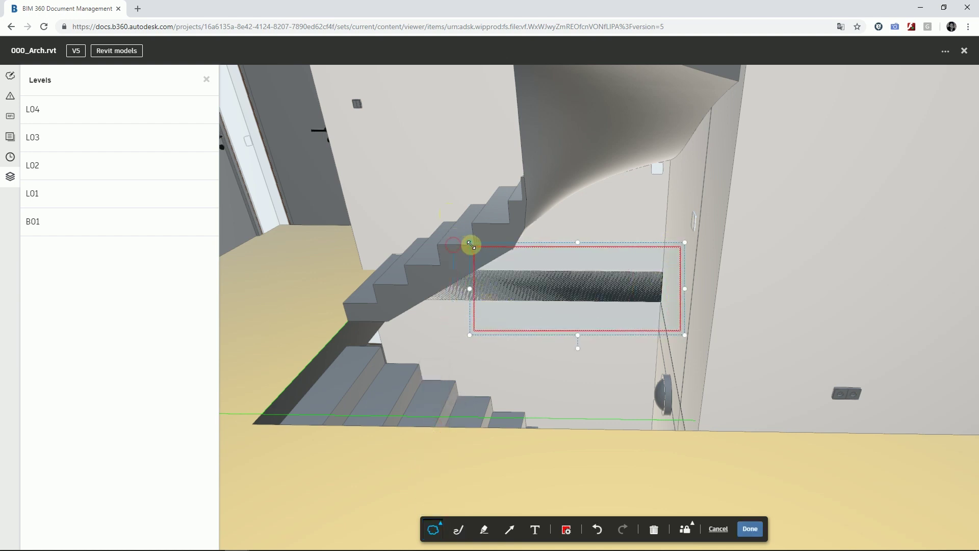
Make the cloud outline thicker and set a medium text size in the markup style
click(566, 529)
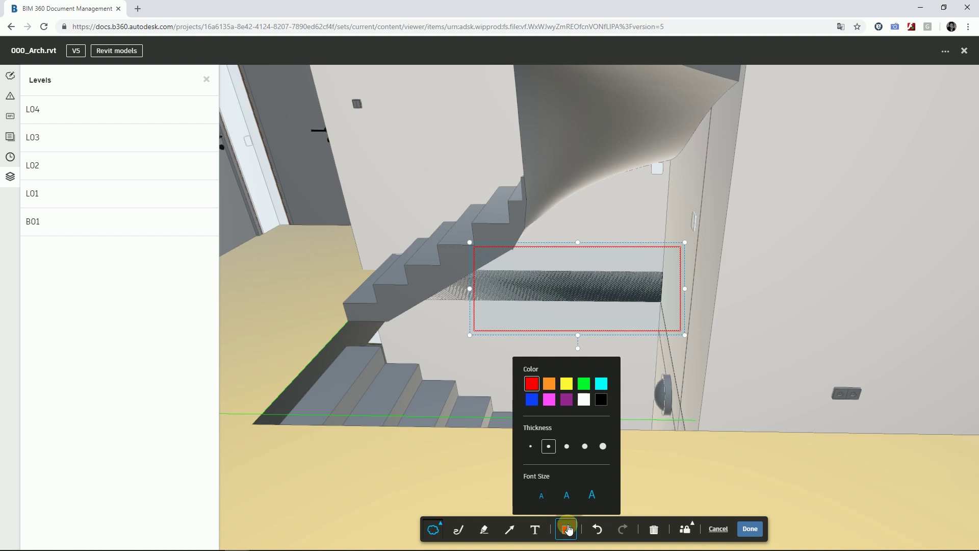
click(585, 446)
click(566, 530)
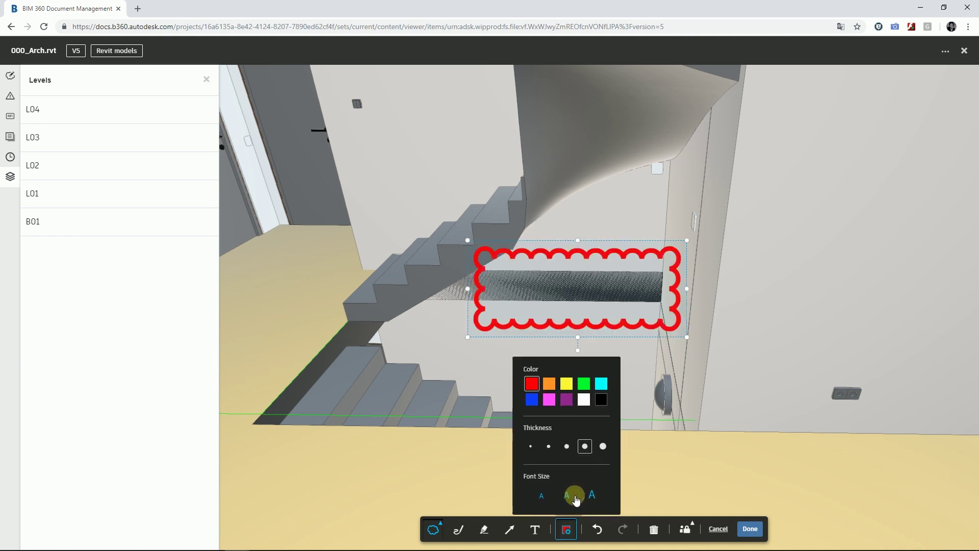
click(569, 495)
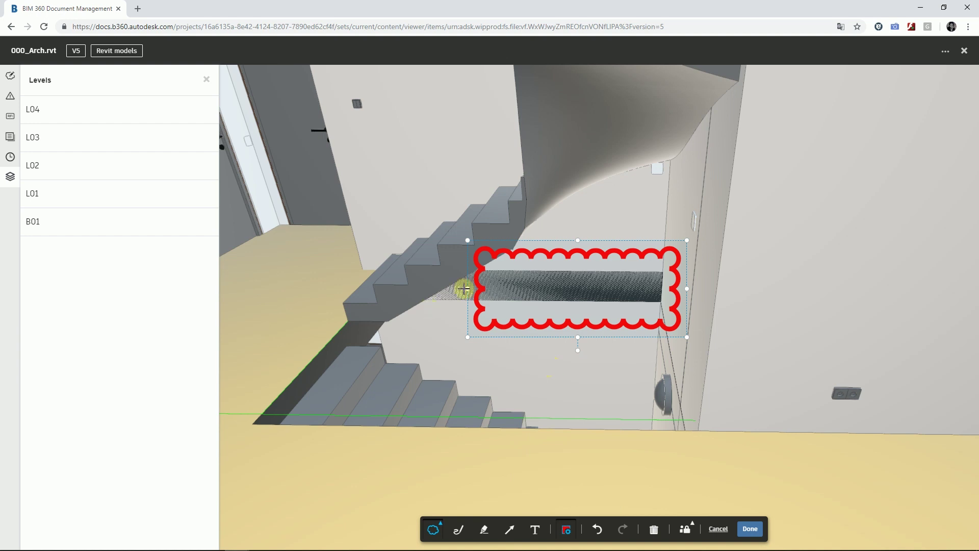
click(461, 530)
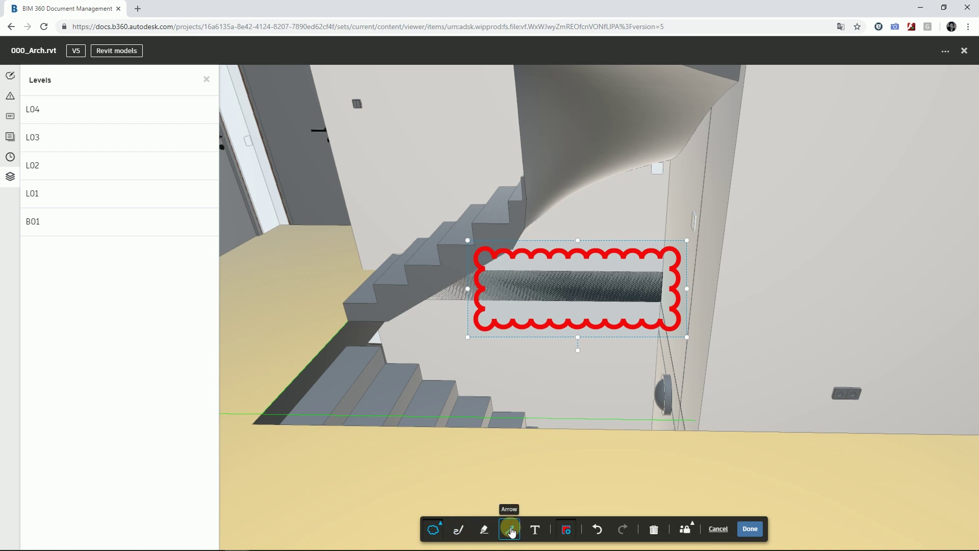
Place the note 'Пересечение элементов' below the cloud, widen its box, and save the markup
click(535, 530)
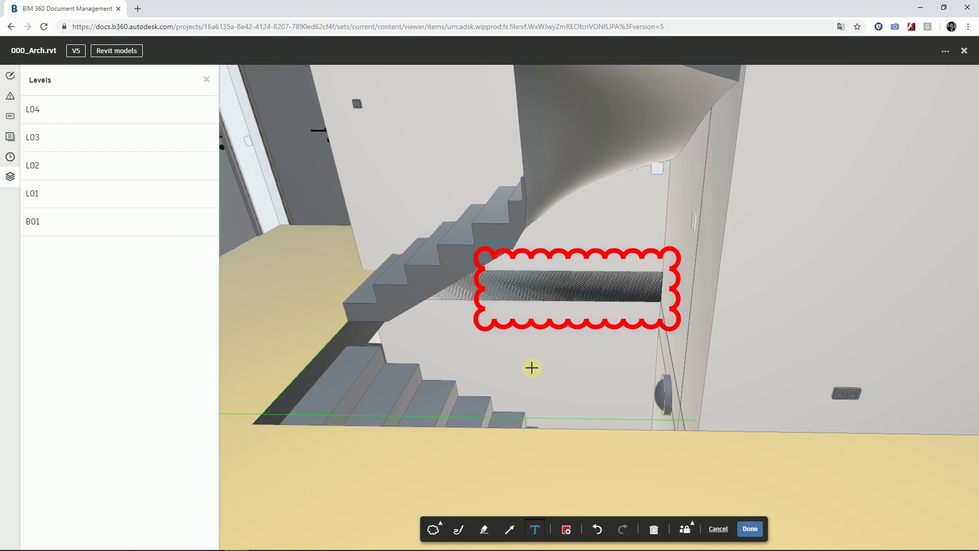
click(531, 367)
text(чение элементов)
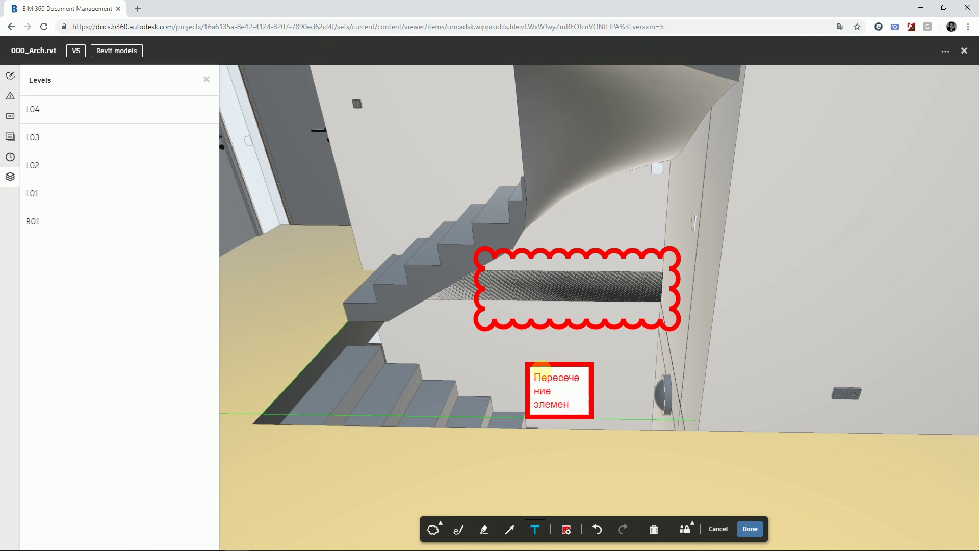
click(485, 365)
click(591, 390)
drag(654, 390, 629, 389)
click(606, 441)
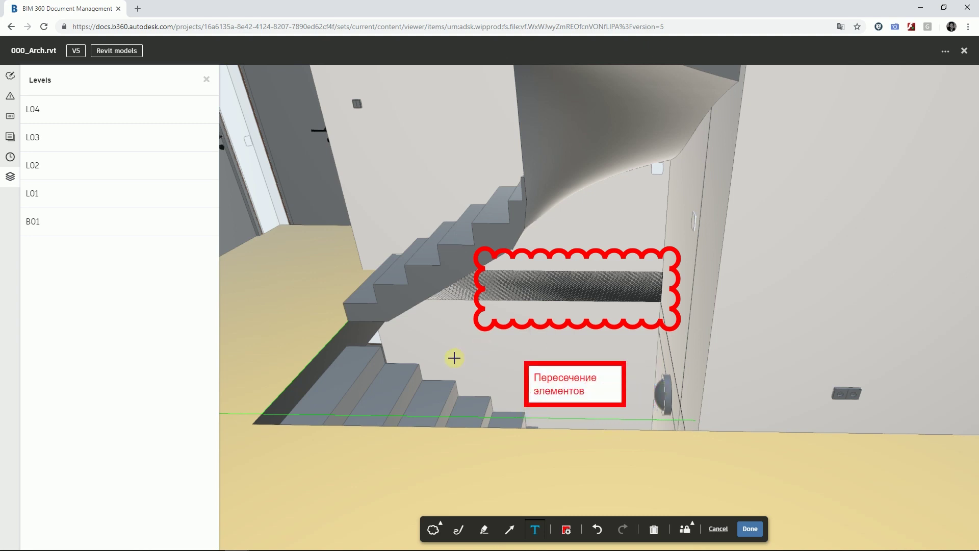
click(755, 533)
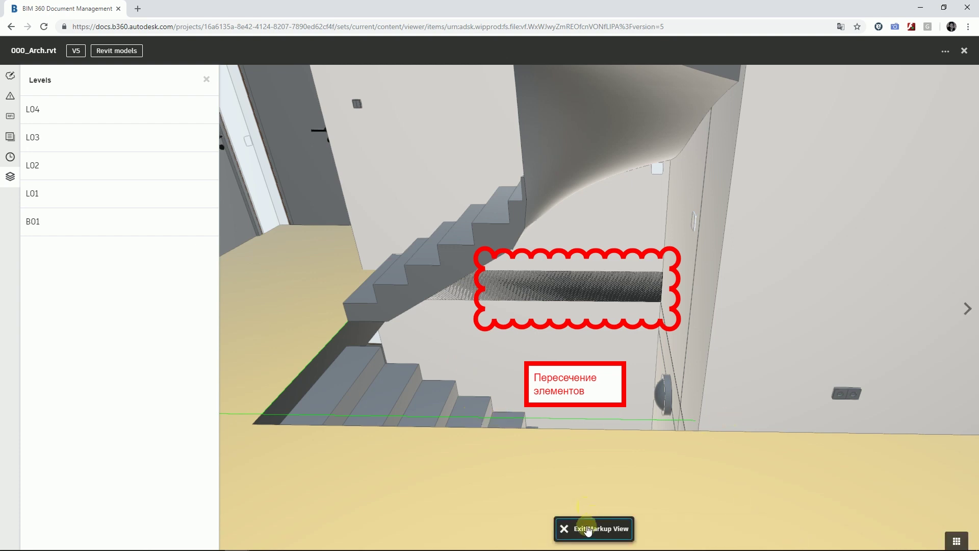
Leave the markup and walk in first person toward the room's window wall
click(589, 529)
click(523, 530)
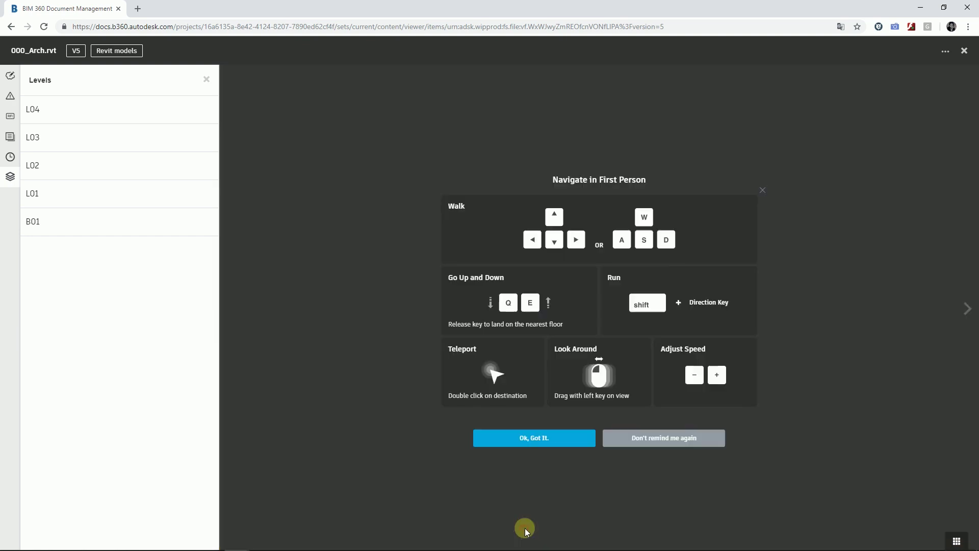
click(527, 434)
mouse_move(526, 434)
mouse_down()
mouse_move(338, 336)
mouse_move(560, 485)
mouse_up()
key(Up)
key(Up)
key(Up)
Cloud the window and label it 'Расширить окно'
click(606, 530)
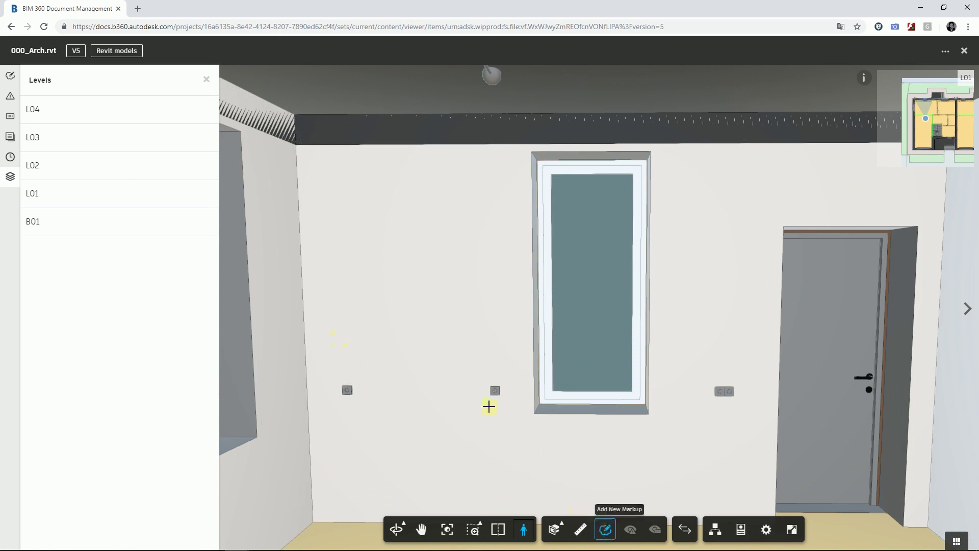
click(433, 530)
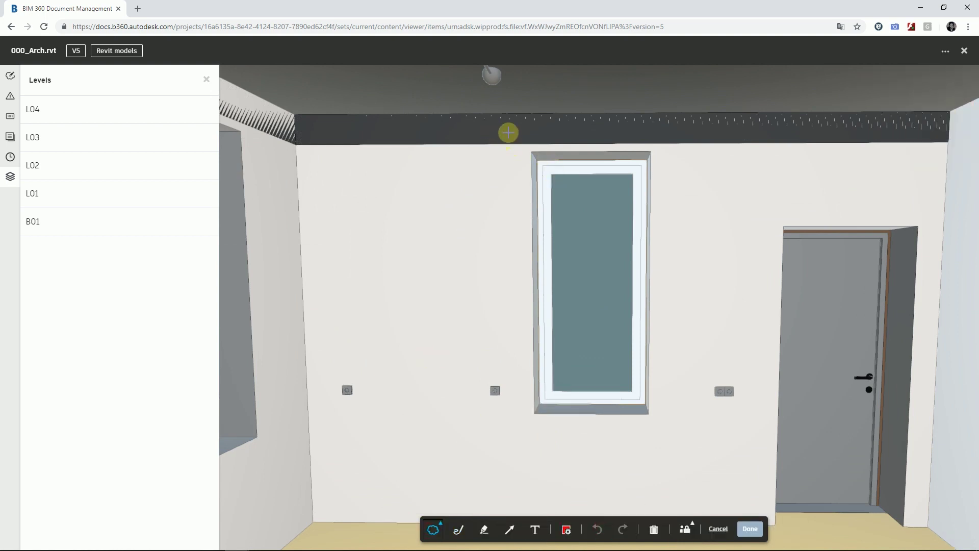
drag(493, 130, 675, 449)
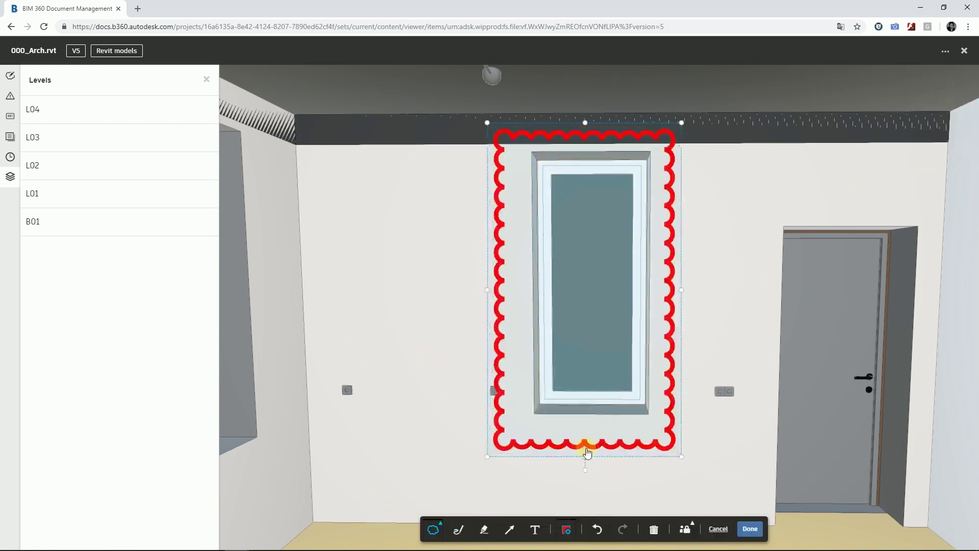
click(535, 529)
click(550, 287)
text(Ра)
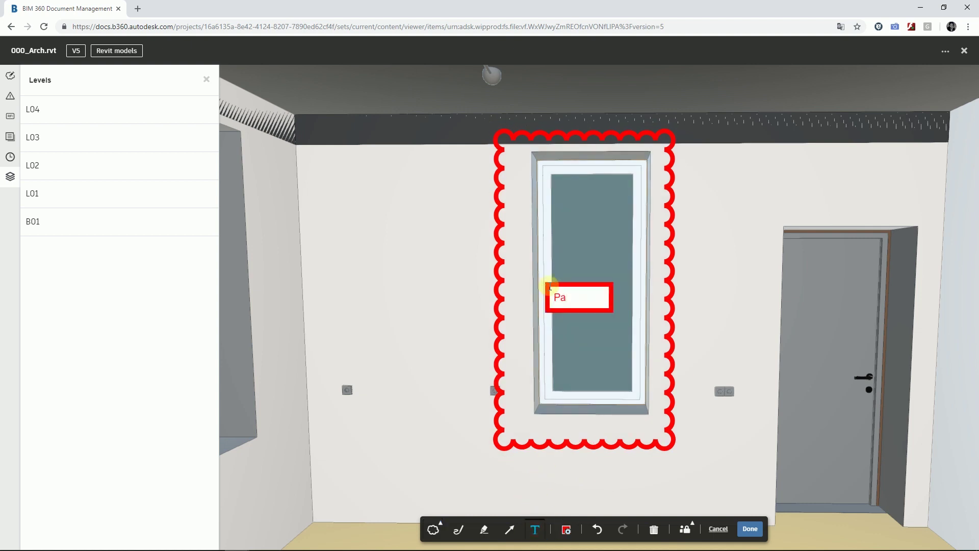
text(сширить окно)
click(561, 350)
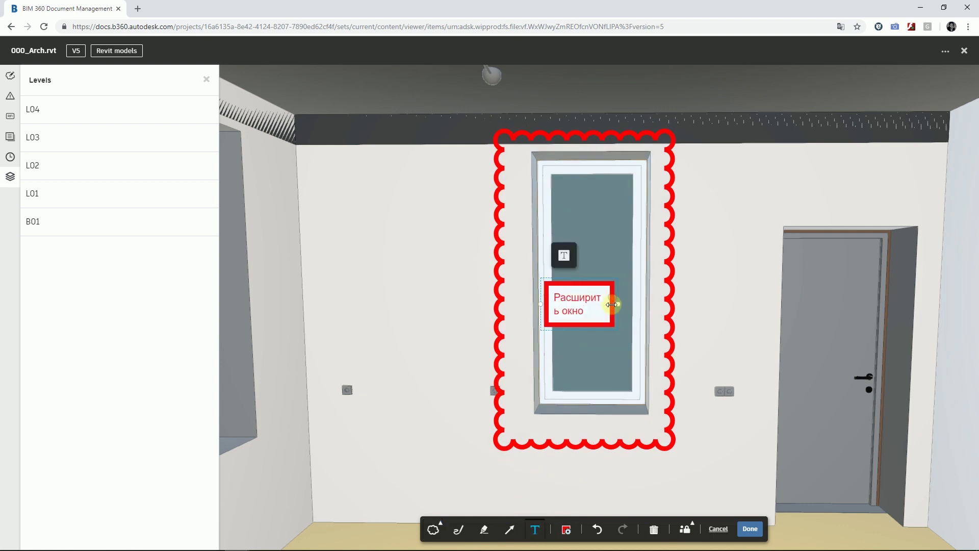
Save the window markup and orbit back out to the whole building
click(749, 529)
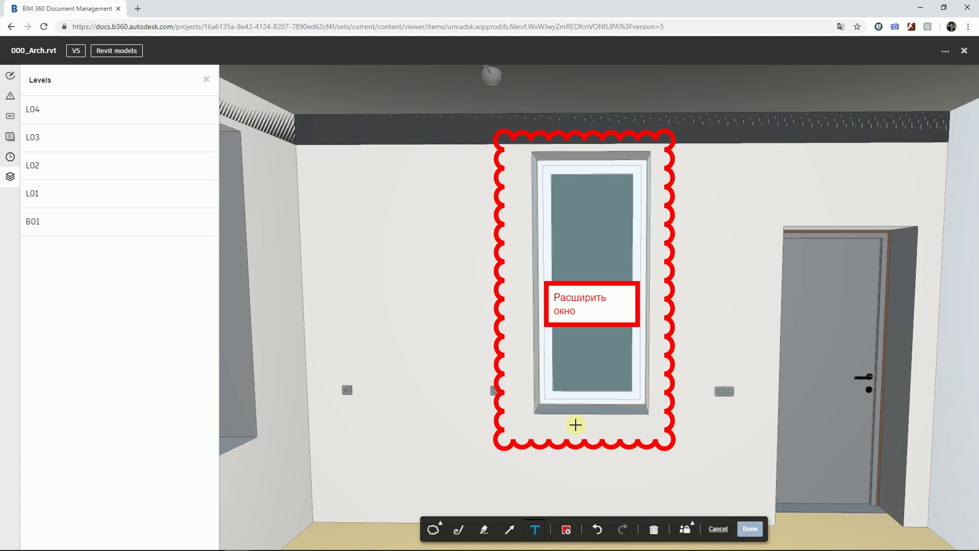
click(602, 527)
mouse_move(699, 443)
mouse_down()
mouse_move(689, 492)
mouse_move(498, 503)
mouse_move(812, 262)
mouse_move(599, 407)
mouse_up()
Fit the whole building in view and orbit to an elevated, zoomed-in angle
click(450, 528)
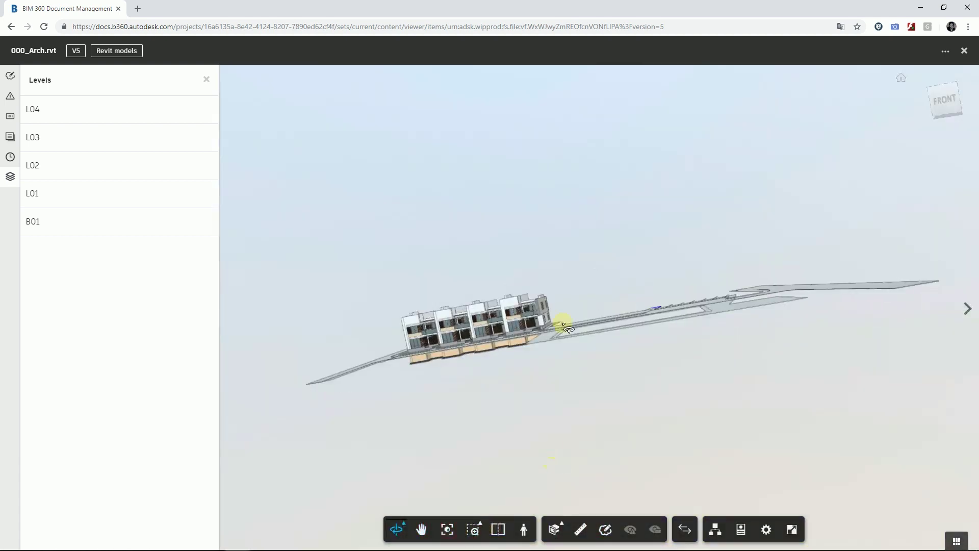
mouse_move(568, 328)
mouse_down()
mouse_move(377, 368)
mouse_move(832, 339)
mouse_move(677, 415)
mouse_move(502, 271)
mouse_up()
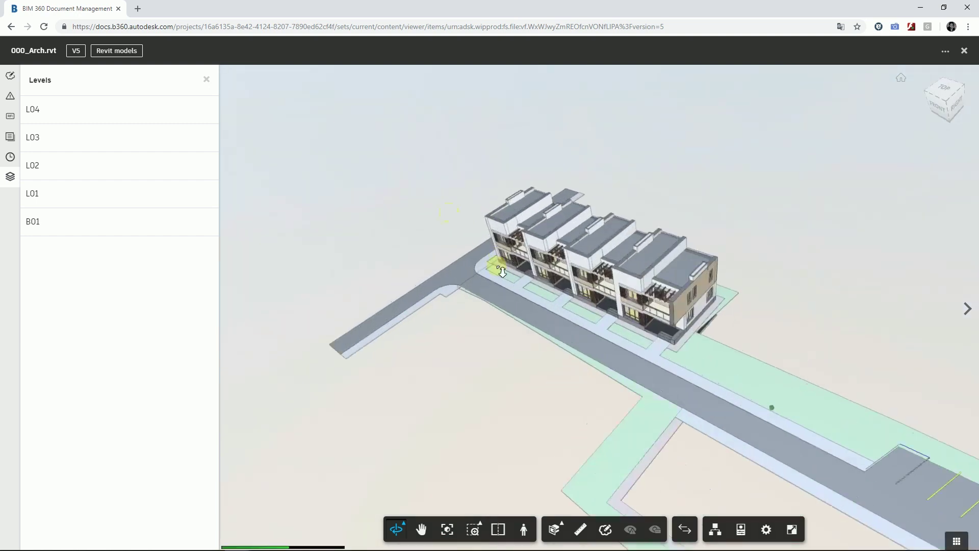
scroll(502, 272, up, 5)
scroll(477, 263, up, 3)
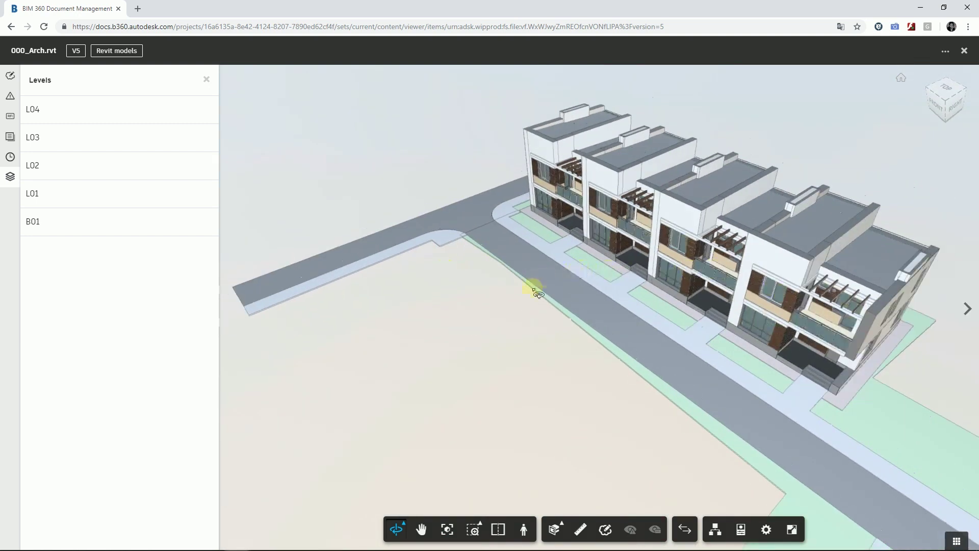
View both saved markups' views from the Markups list, then start attaching a document to the first
click(8, 77)
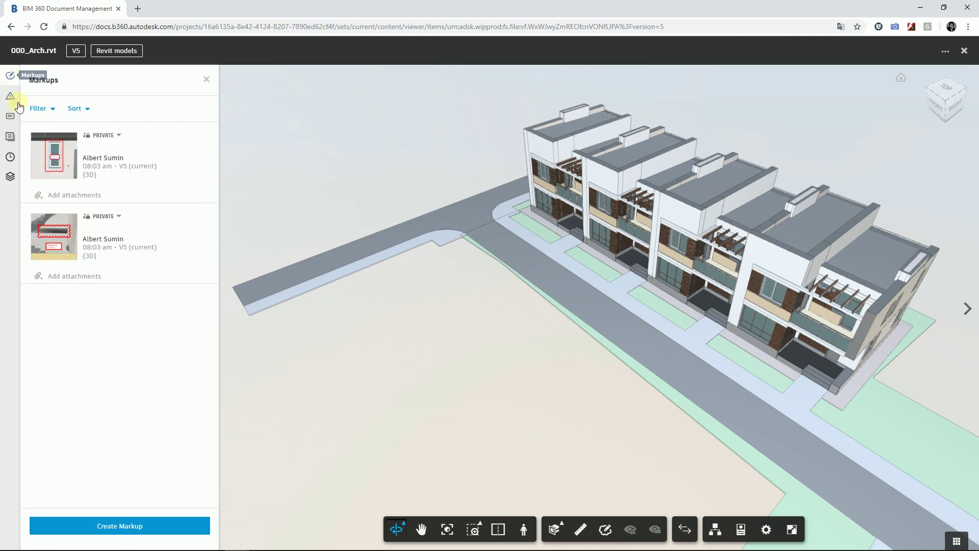
click(127, 175)
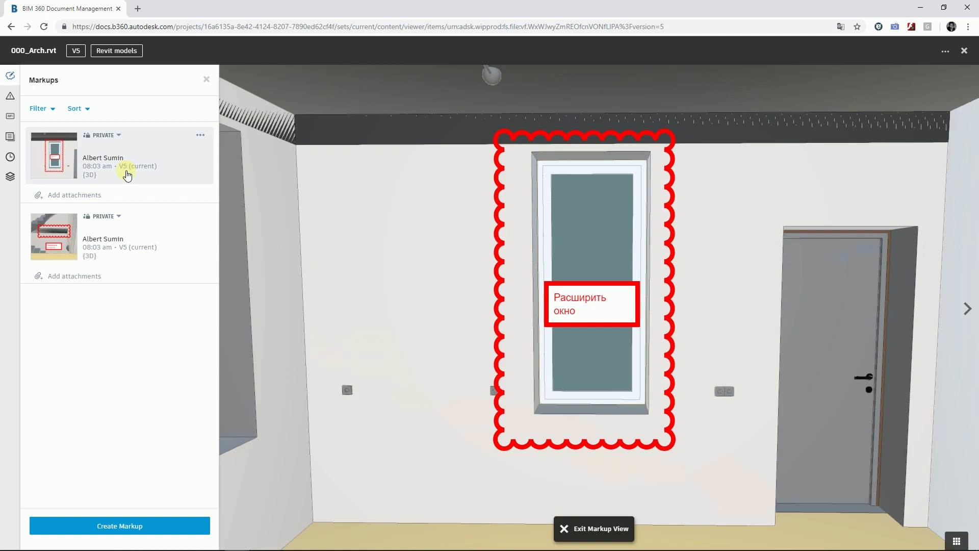
click(125, 250)
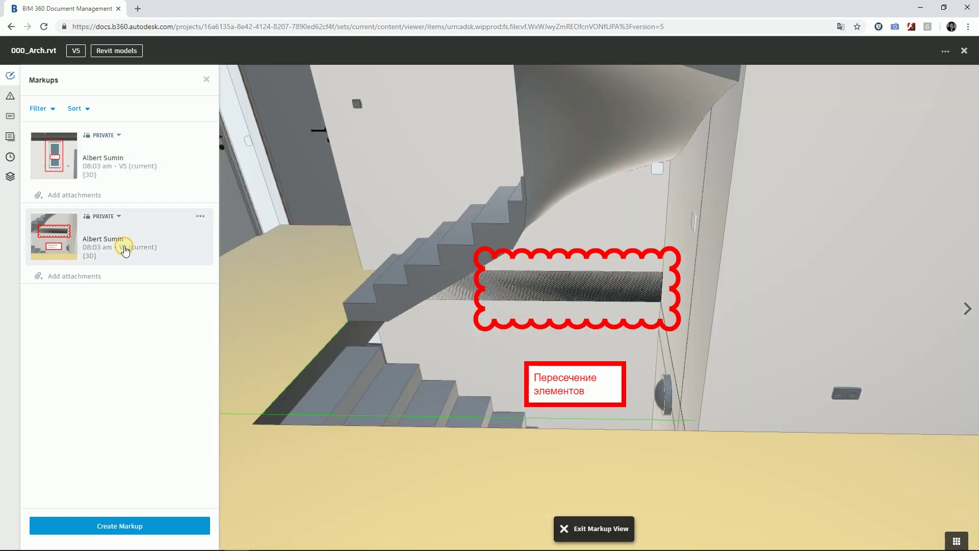
click(579, 528)
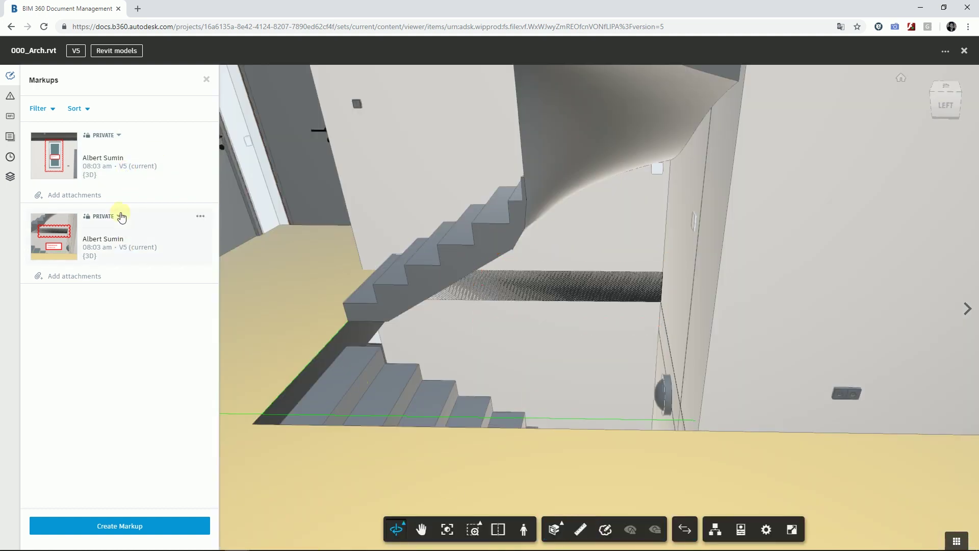
mouse_move(119, 157)
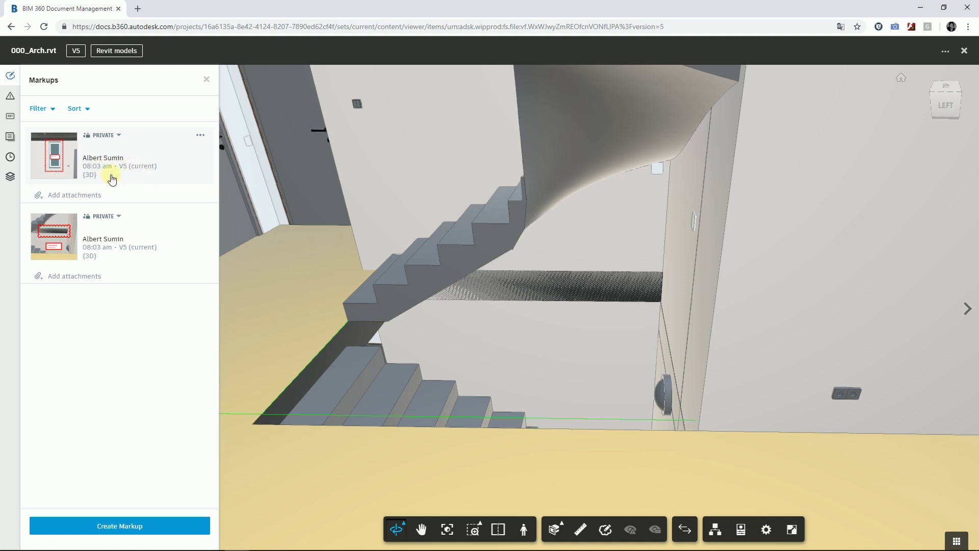
click(77, 197)
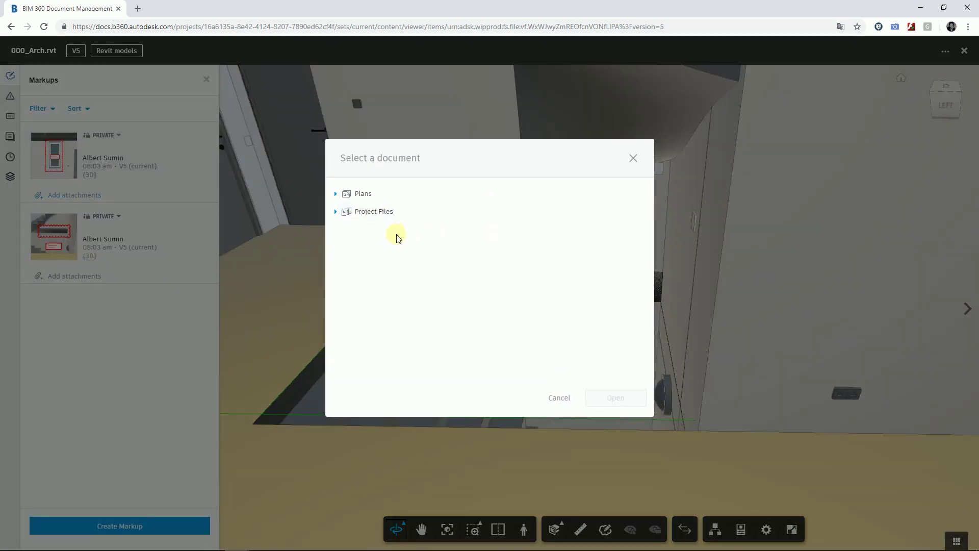
click(558, 395)
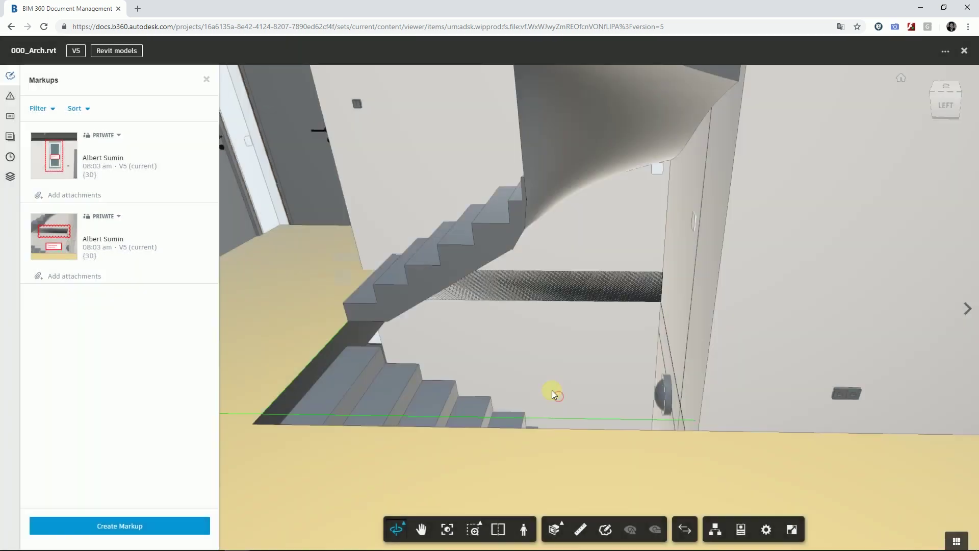
click(119, 135)
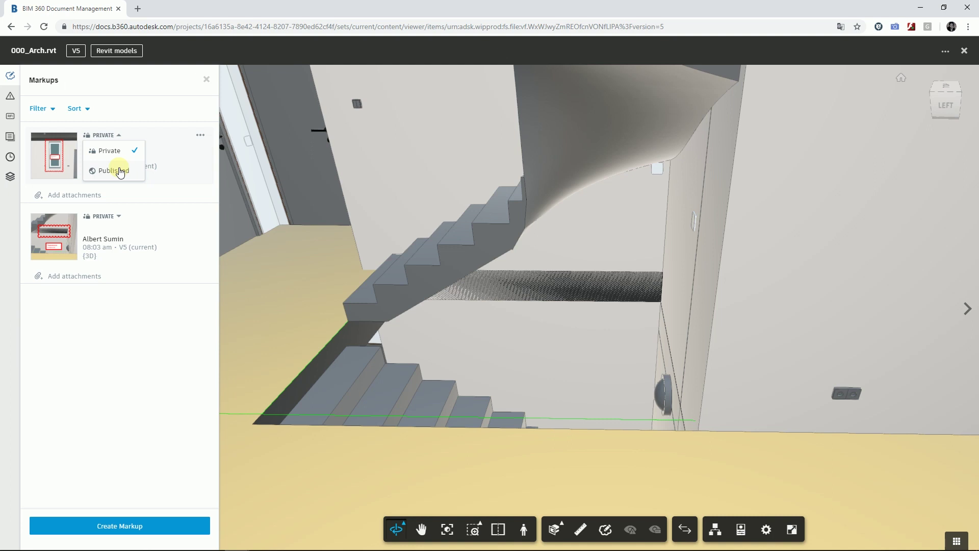
click(201, 134)
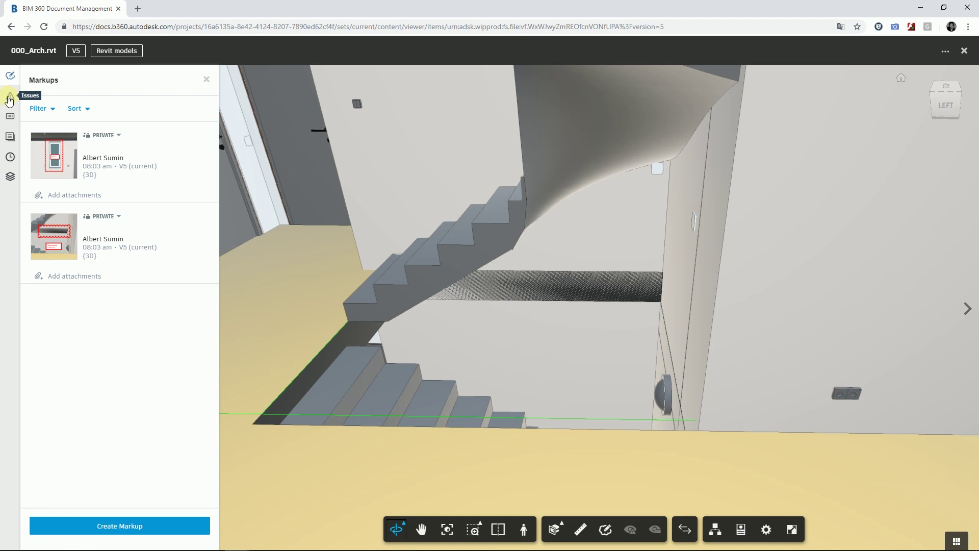
Close the viewer and review Project Admin's Issues permissions for each user and role
click(964, 50)
click(19, 76)
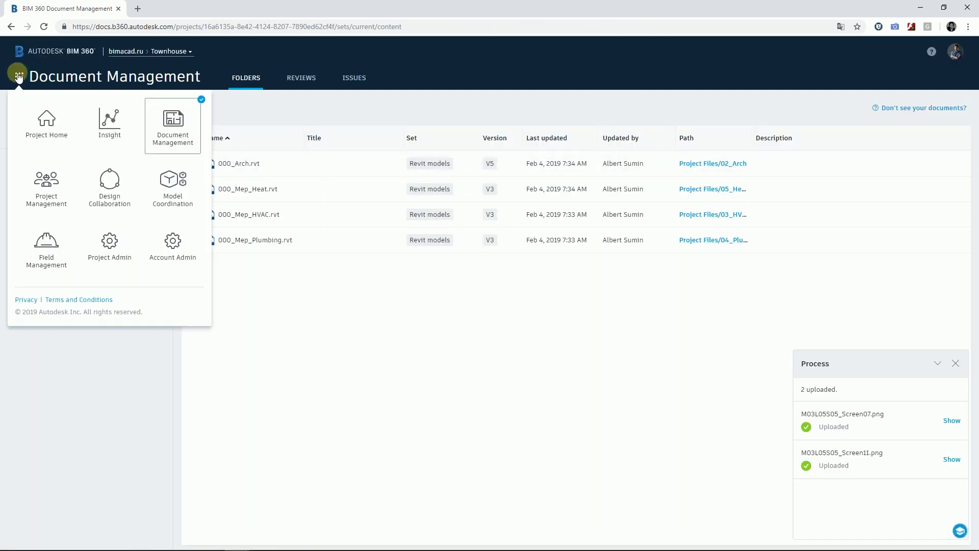
click(121, 264)
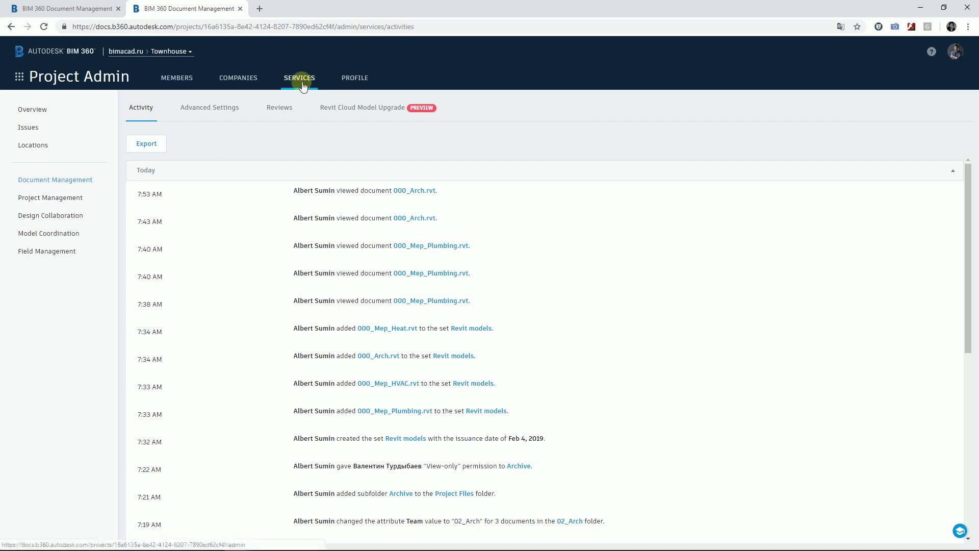
click(33, 127)
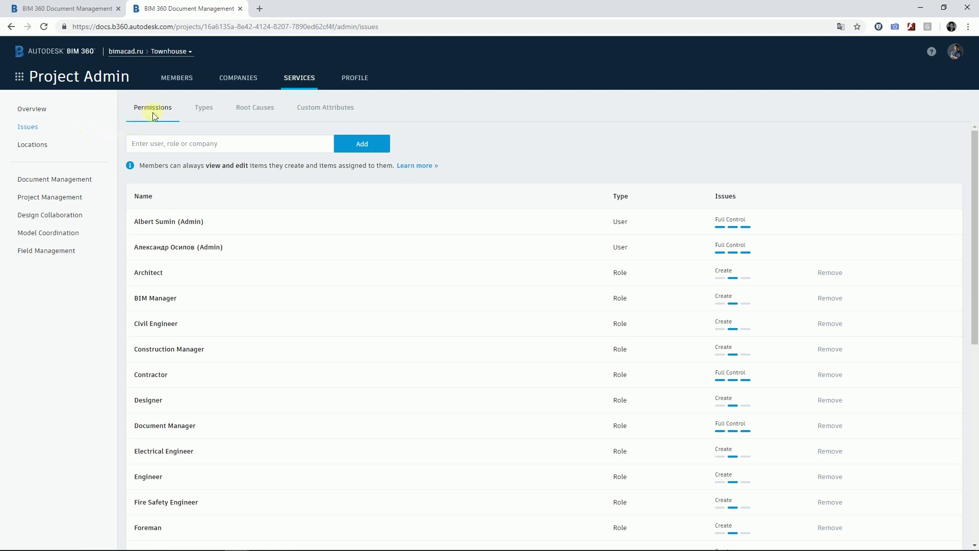
scroll(554, 315, down, 4)
scroll(558, 316, down, 4)
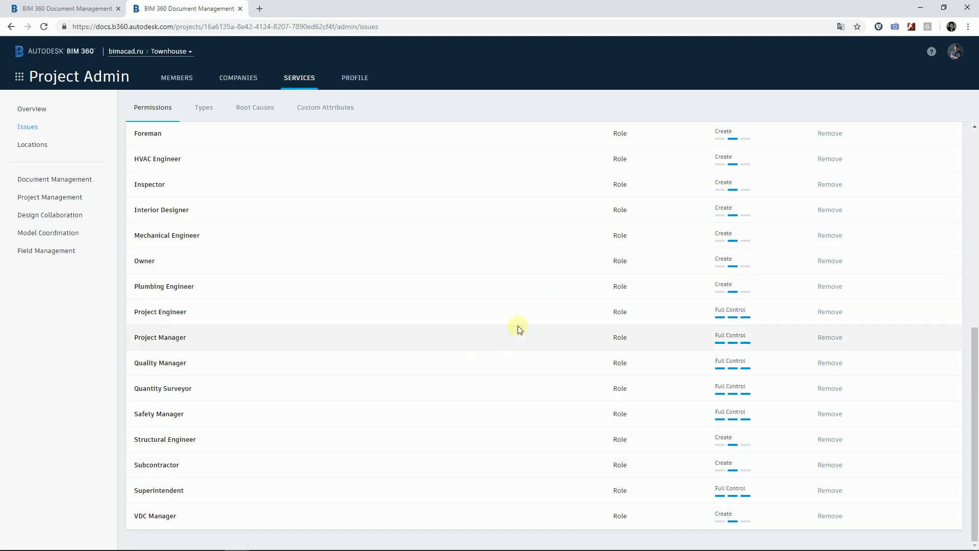
scroll(514, 320, up, 8)
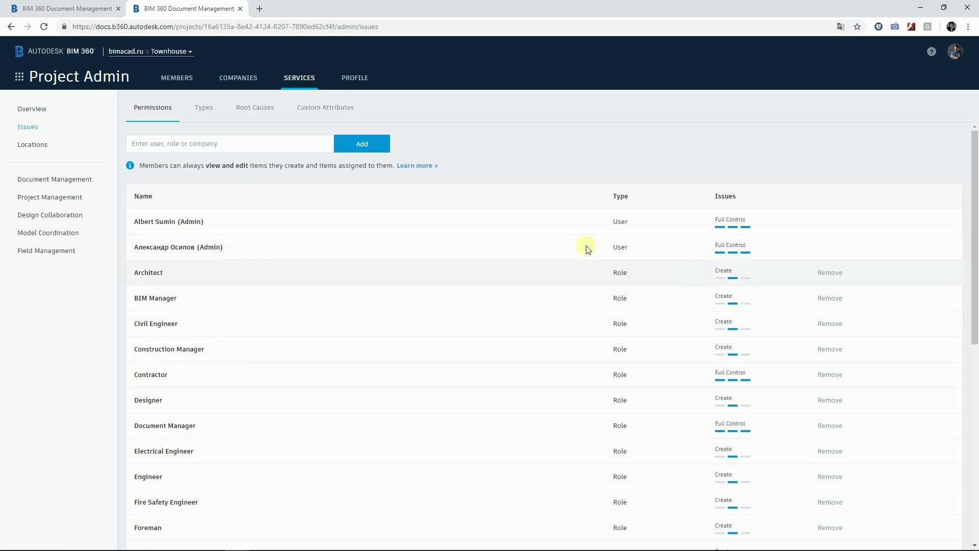
Add a project member to Issues permissions and give them View and Create access
click(200, 145)
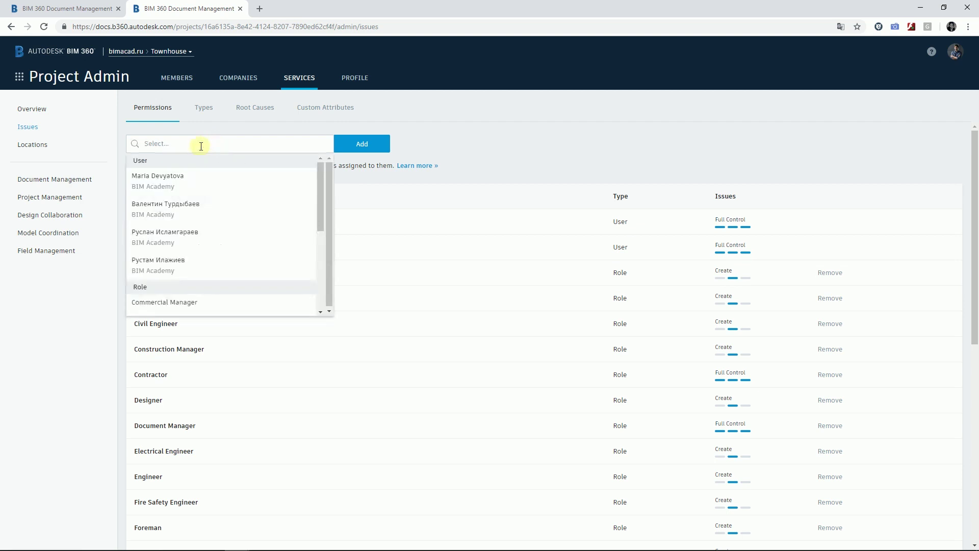
click(176, 177)
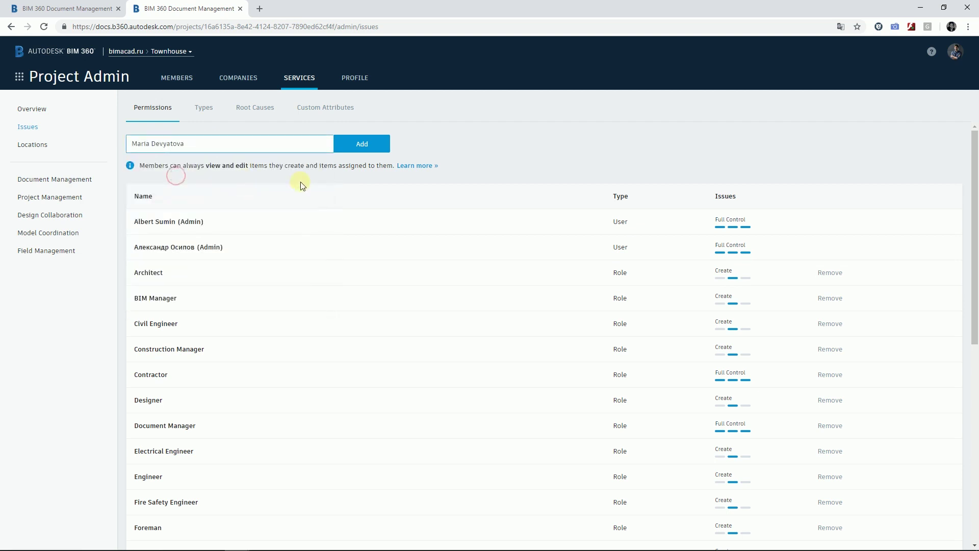
click(362, 145)
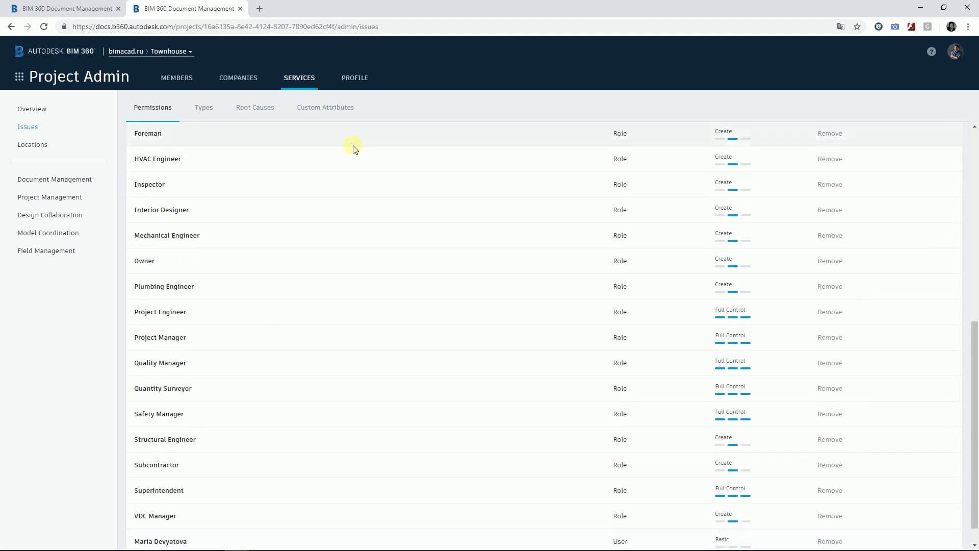
scroll(347, 163, down, 1)
click(738, 520)
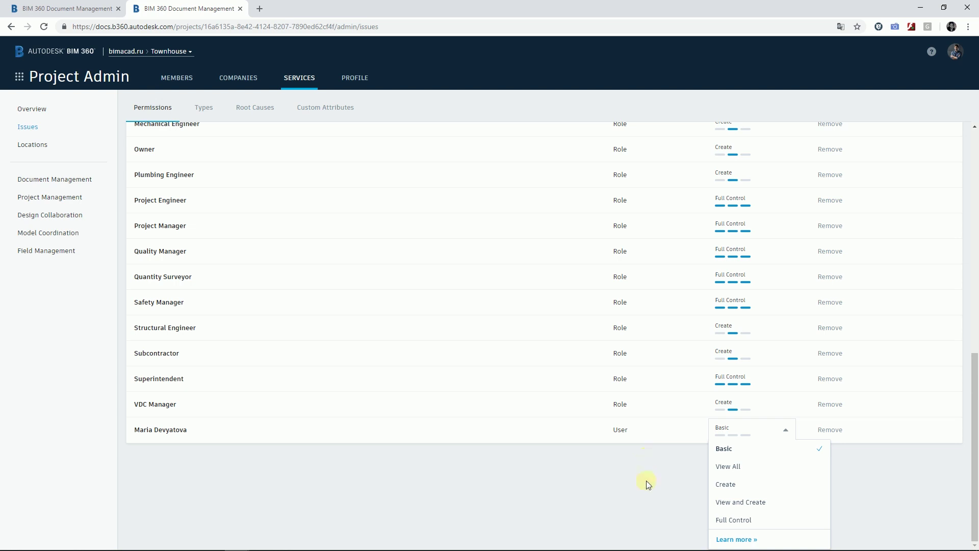
click(743, 540)
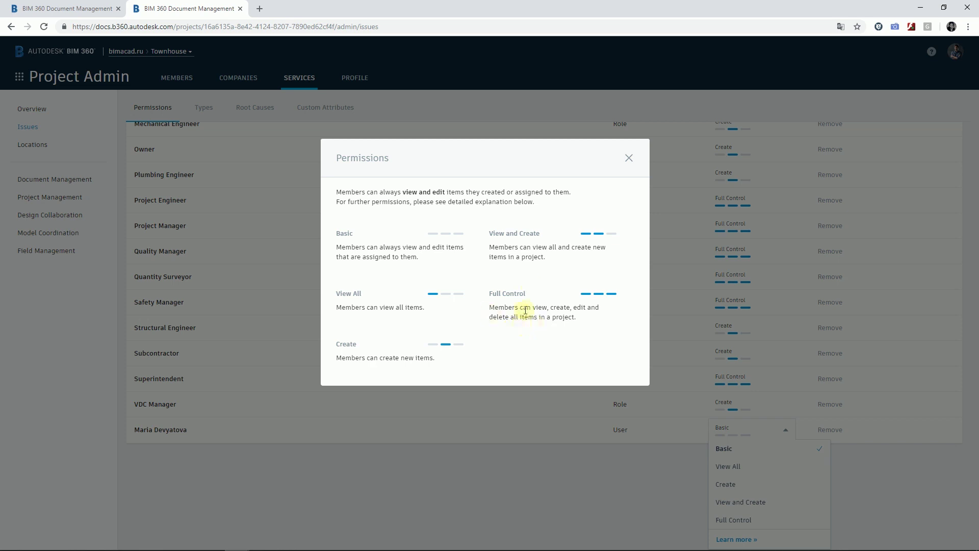
click(629, 158)
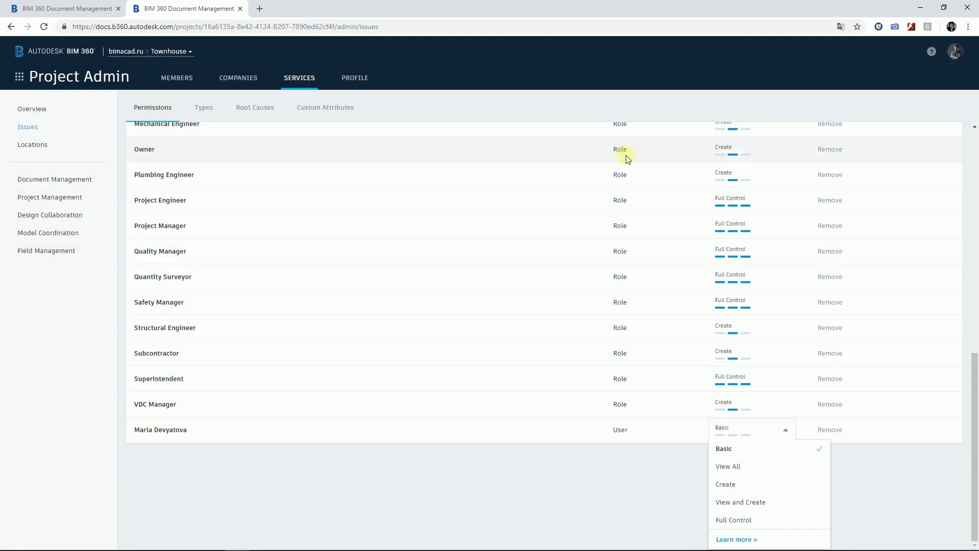
click(741, 502)
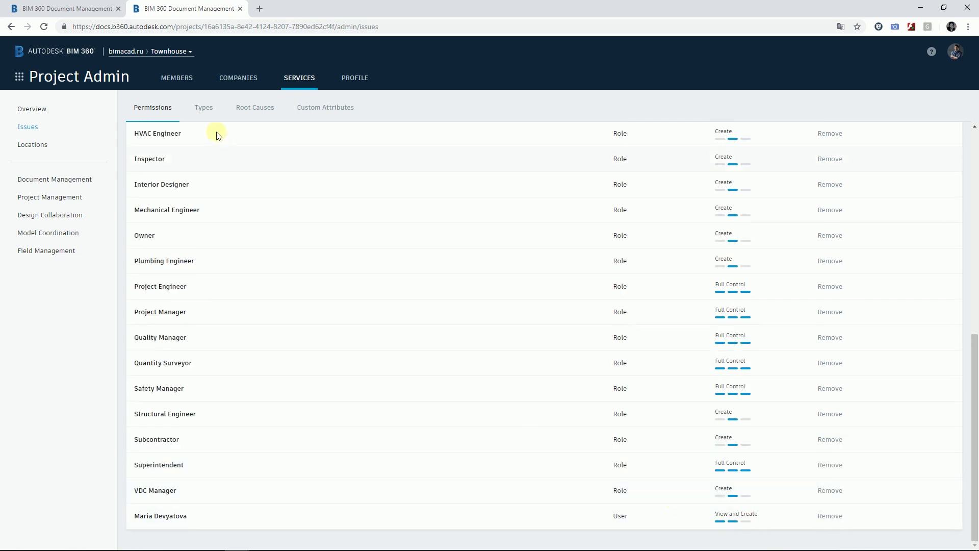
click(204, 108)
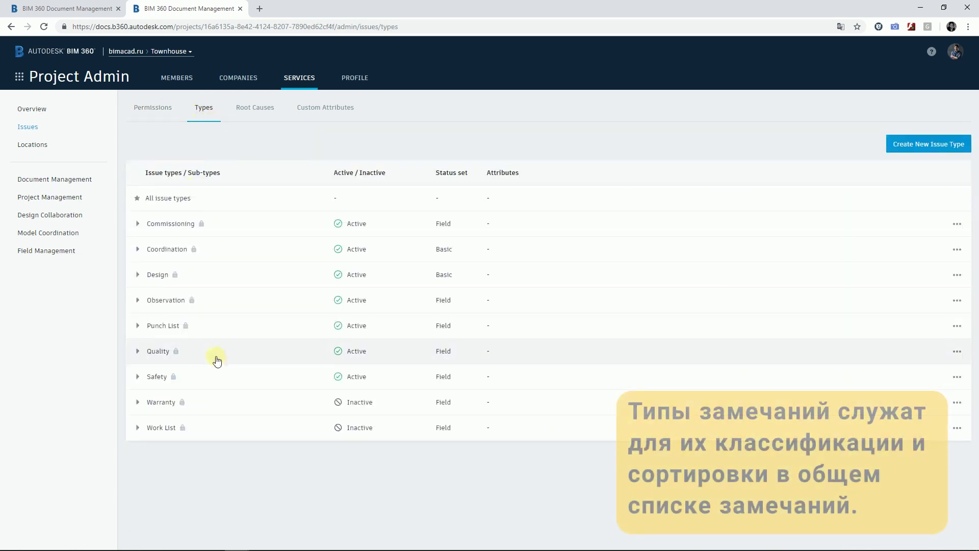
click(137, 275)
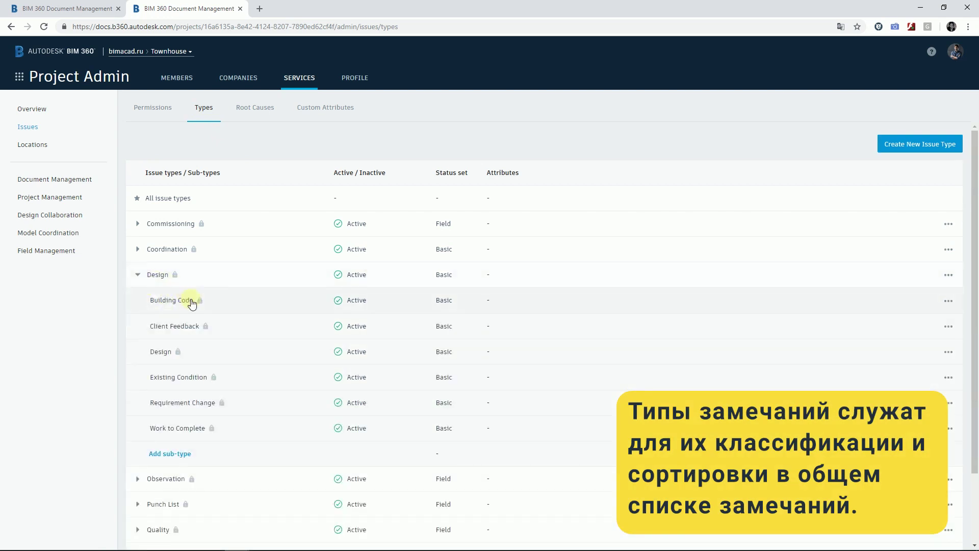
click(185, 456)
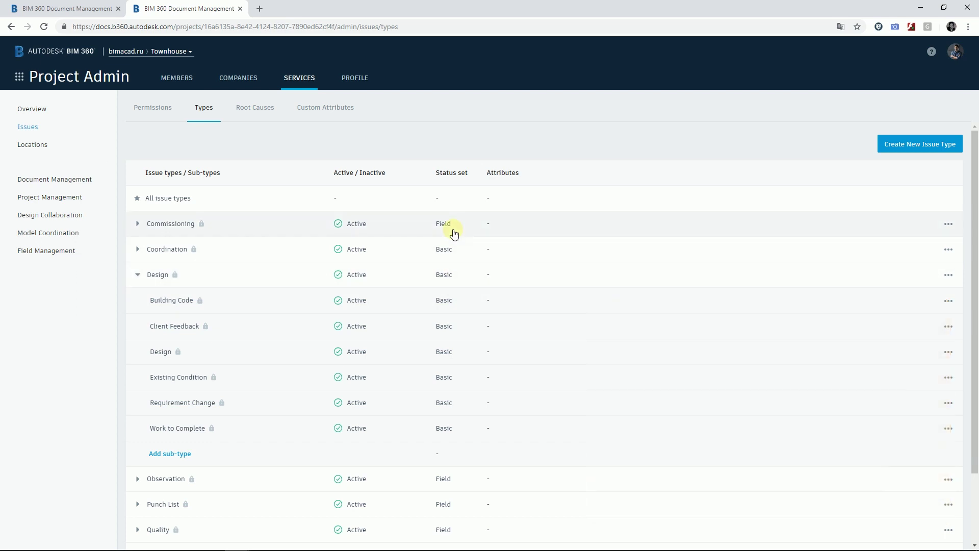
scroll(326, 224, down, 2)
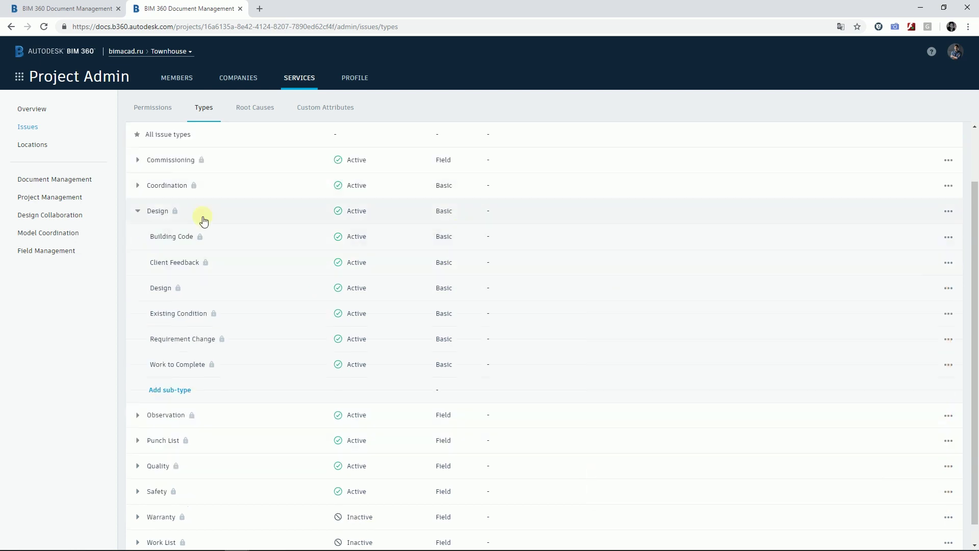
click(235, 213)
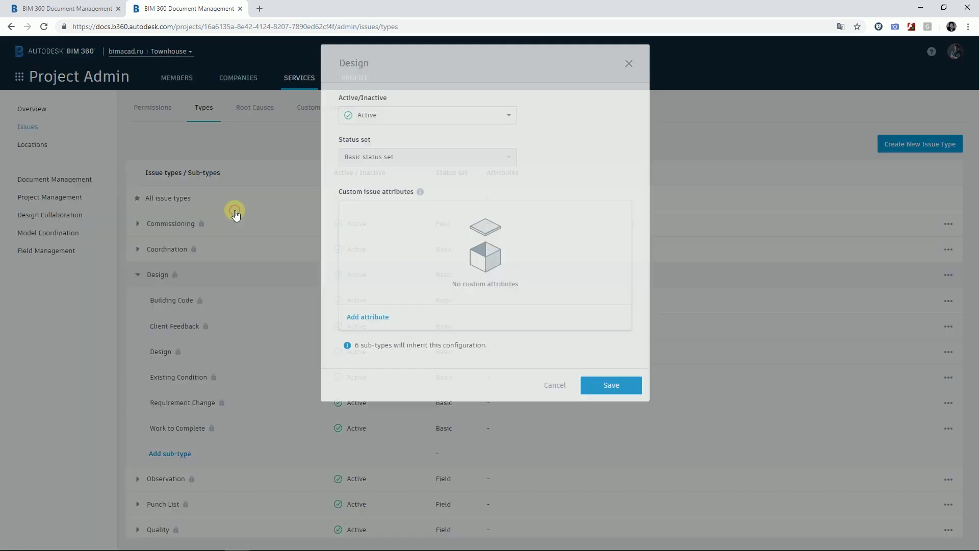
click(509, 159)
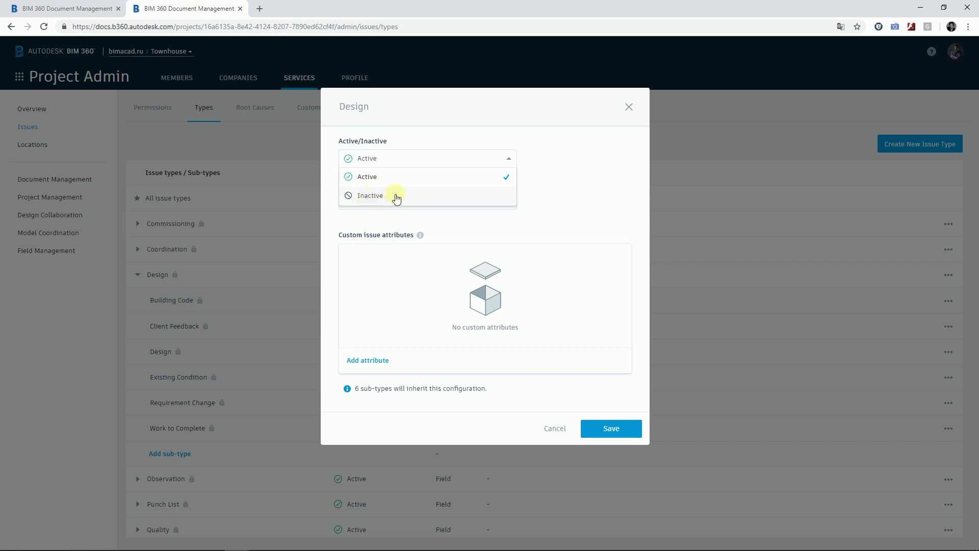
click(580, 194)
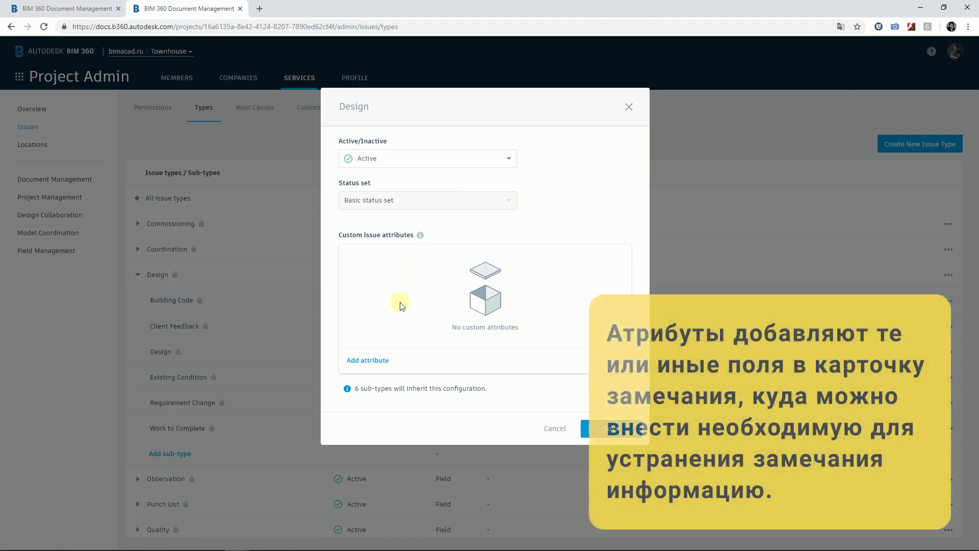
click(368, 360)
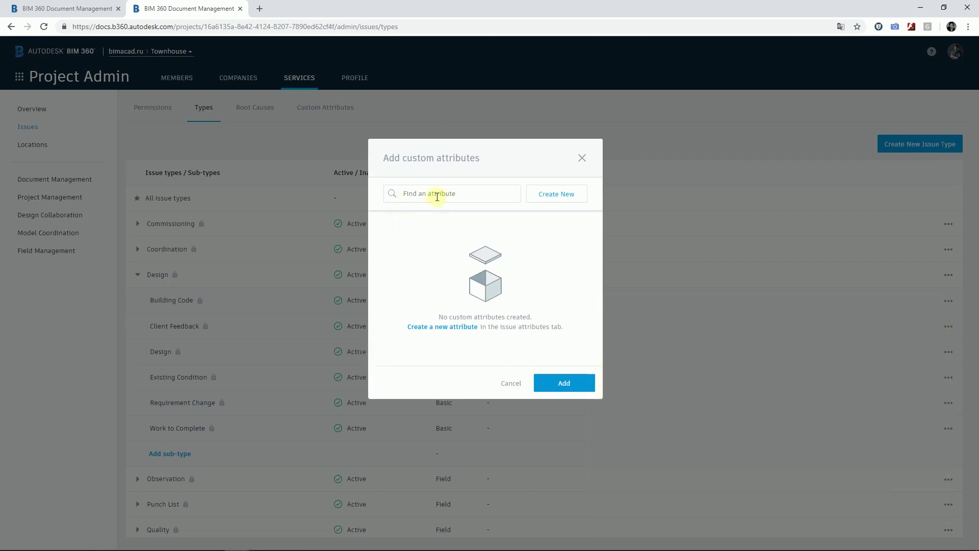
click(554, 198)
click(510, 383)
click(551, 428)
scroll(554, 435, up, 1)
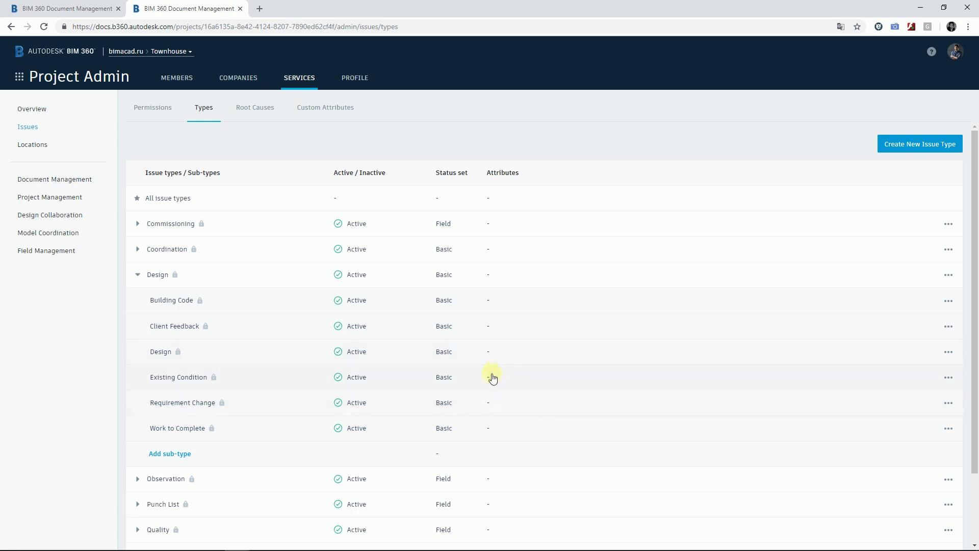
click(911, 144)
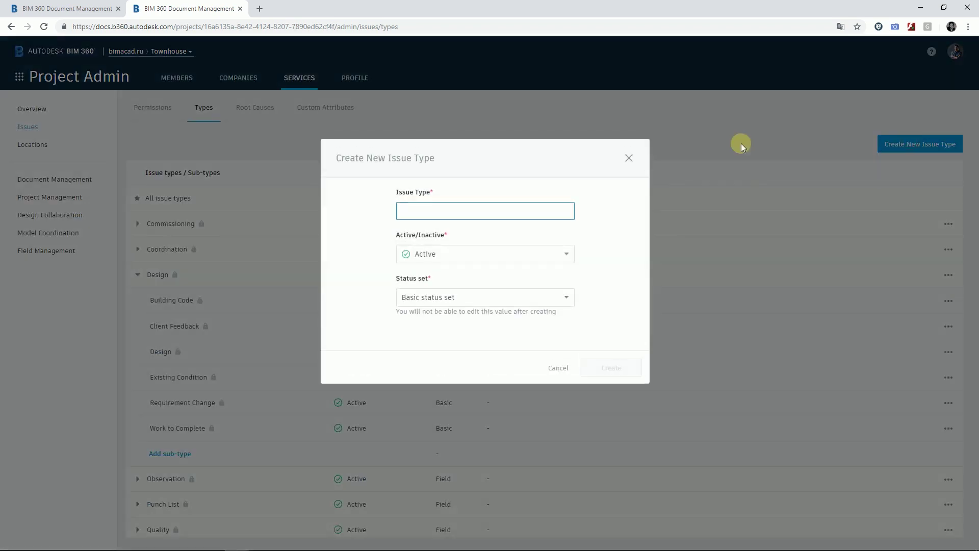
click(564, 298)
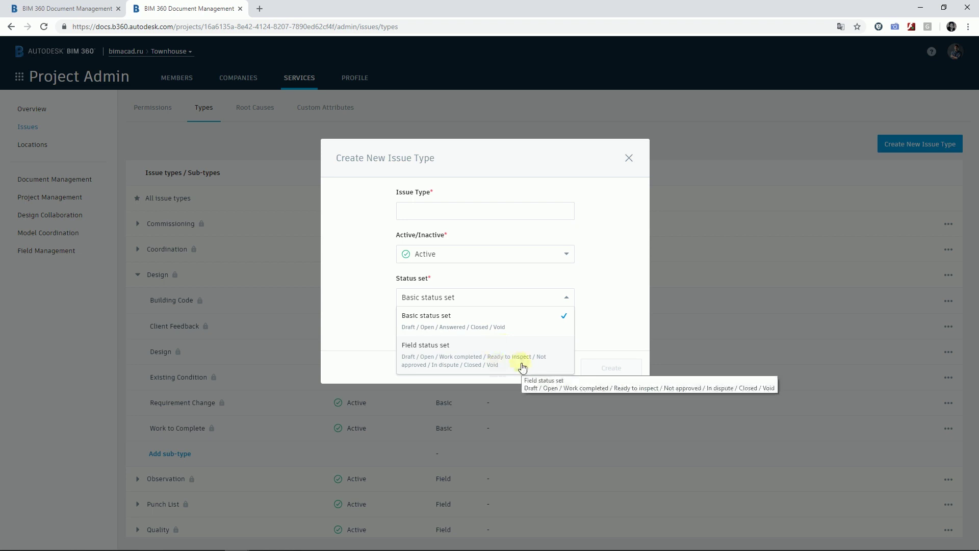
click(525, 323)
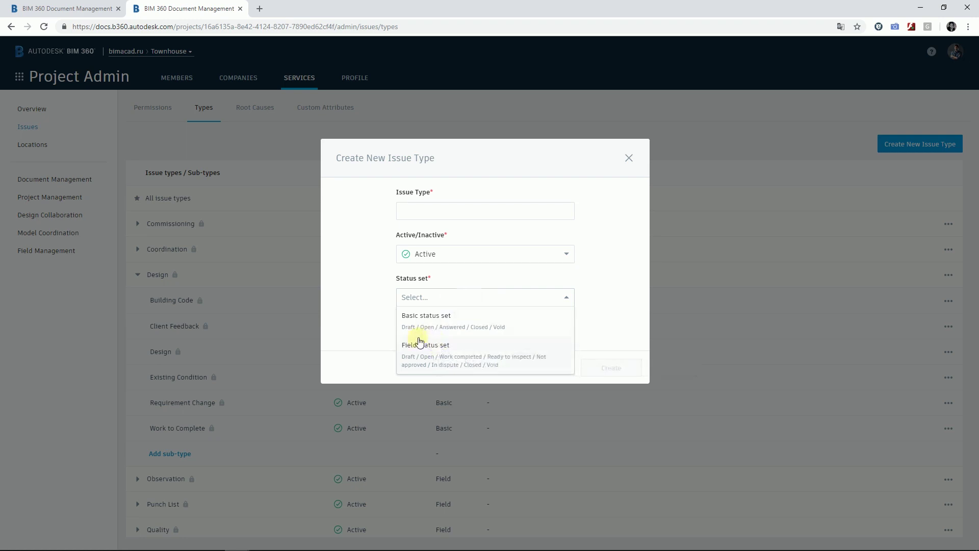
click(368, 326)
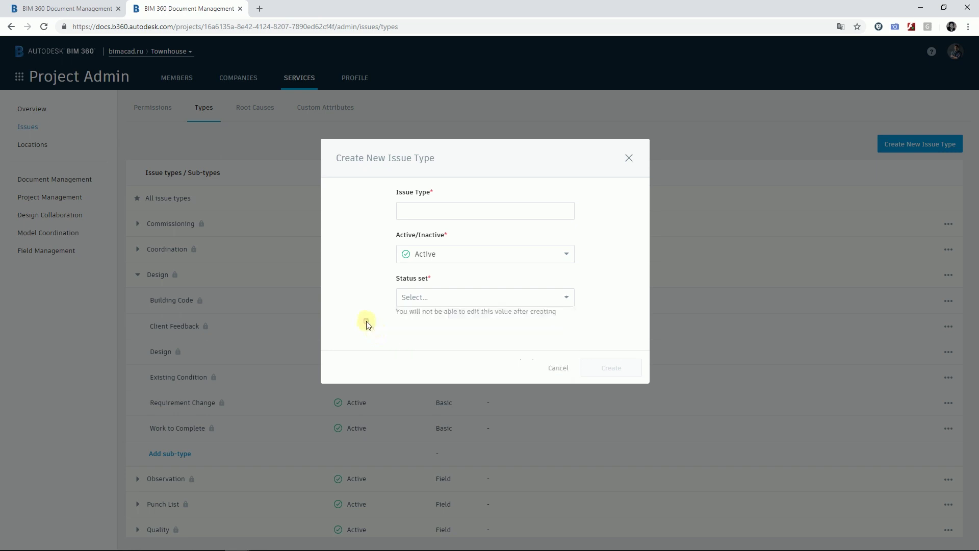
click(557, 367)
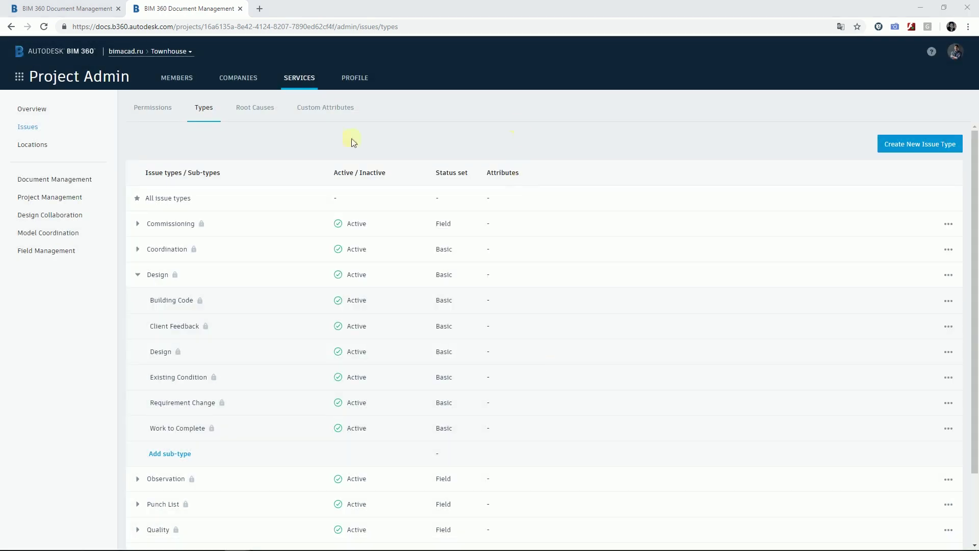
Browse Root Causes, expand Safety, cancel a new category, then view the empty Custom Attributes
click(258, 109)
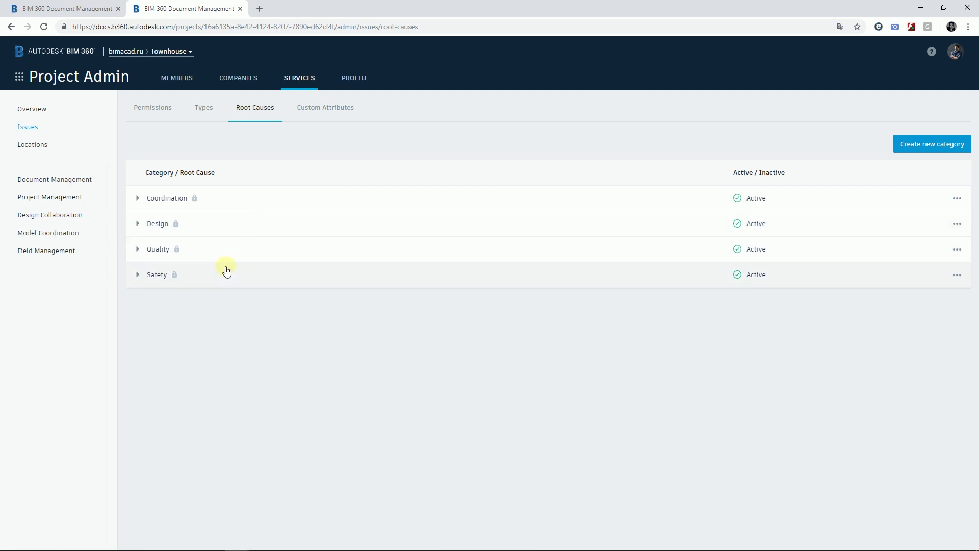
click(137, 276)
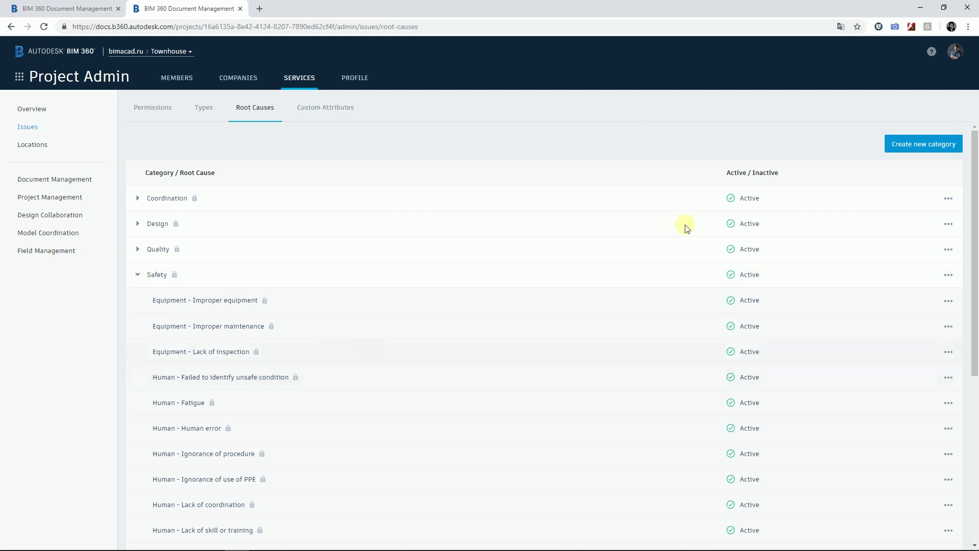
click(912, 148)
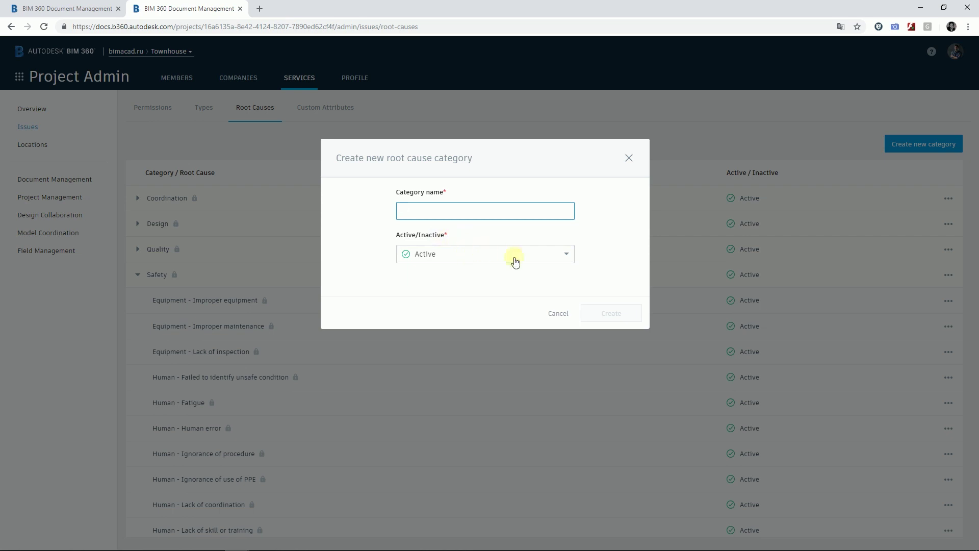
click(560, 317)
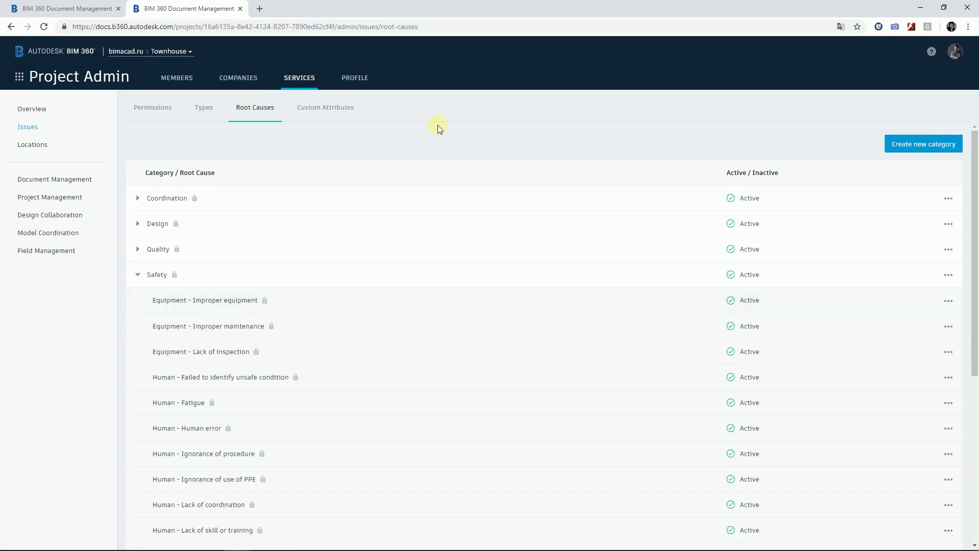
click(334, 114)
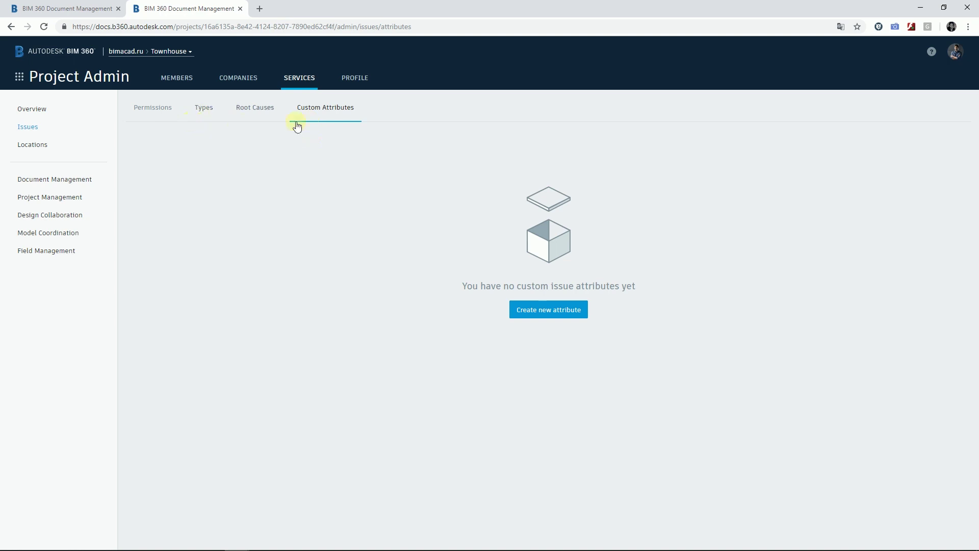
Start a Text-type custom attribute, cancel it, and return to Document Management's Revit models
click(568, 312)
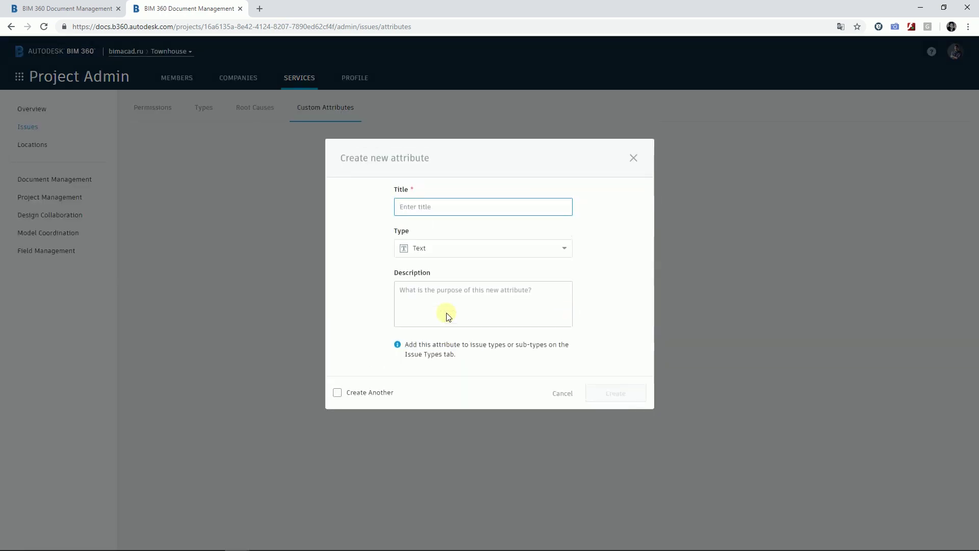
click(561, 249)
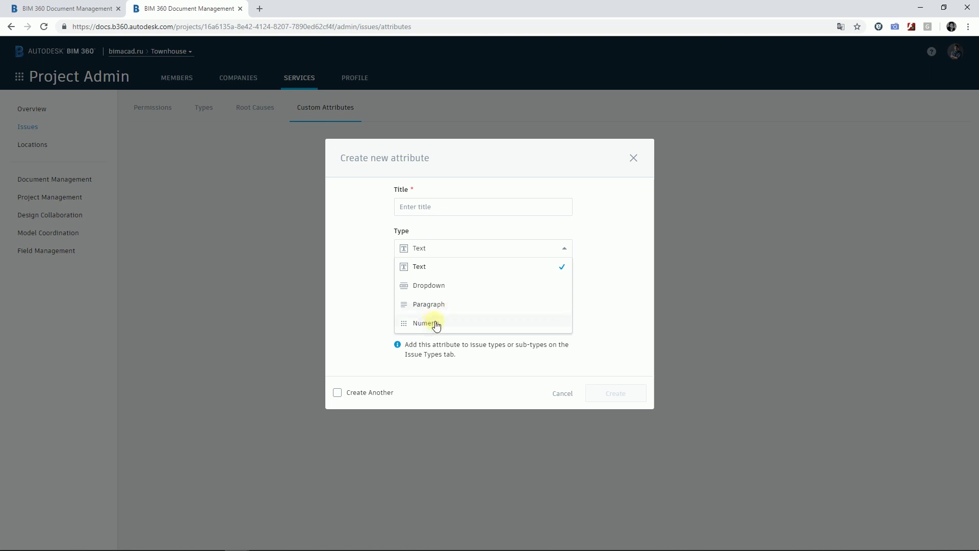
click(625, 312)
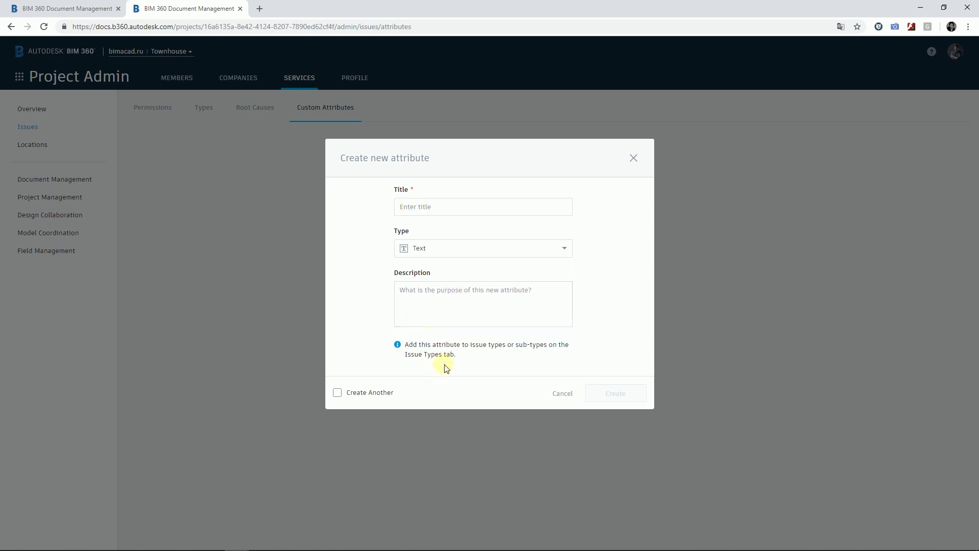
click(561, 394)
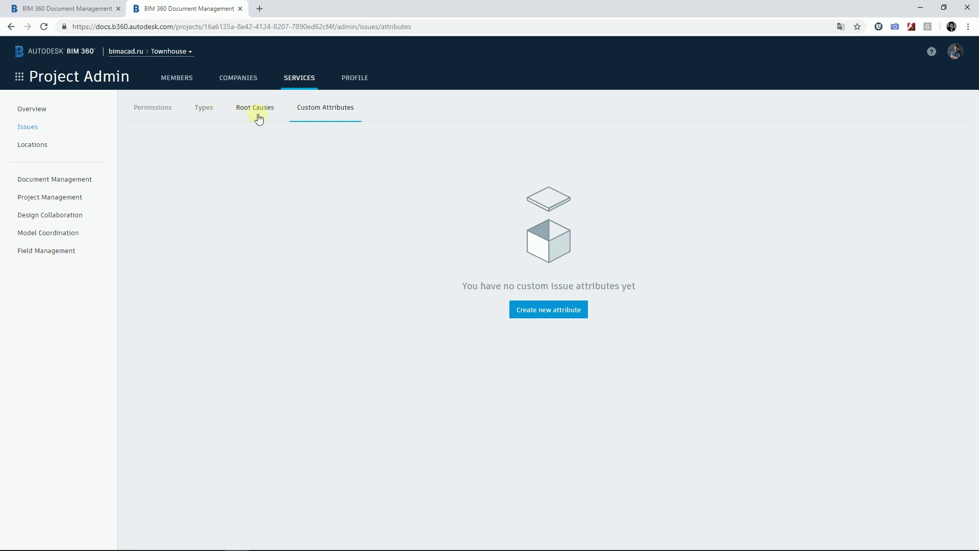
click(83, 9)
Open 000_Arch.rvt in the viewer and display its issues list, which has no issues yet
click(340, 328)
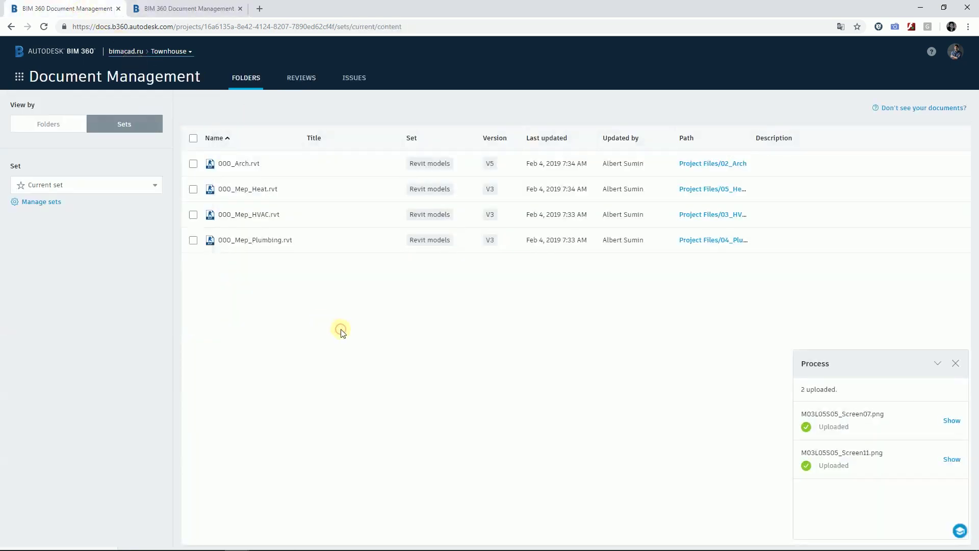
click(246, 164)
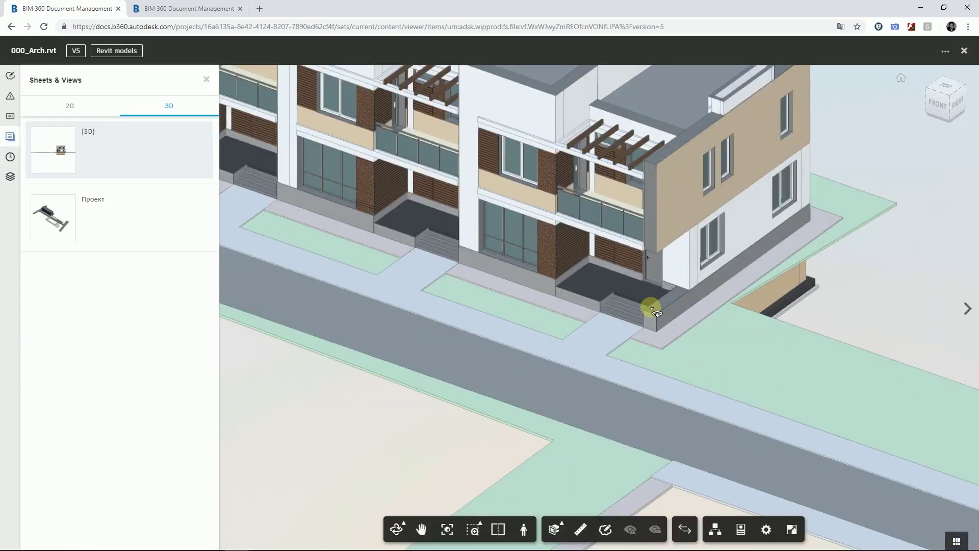
click(11, 97)
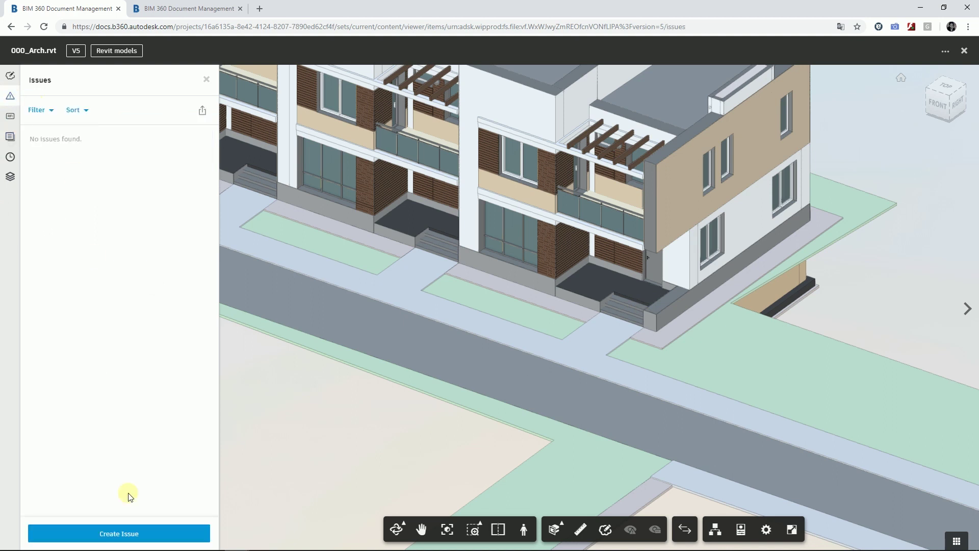
click(114, 534)
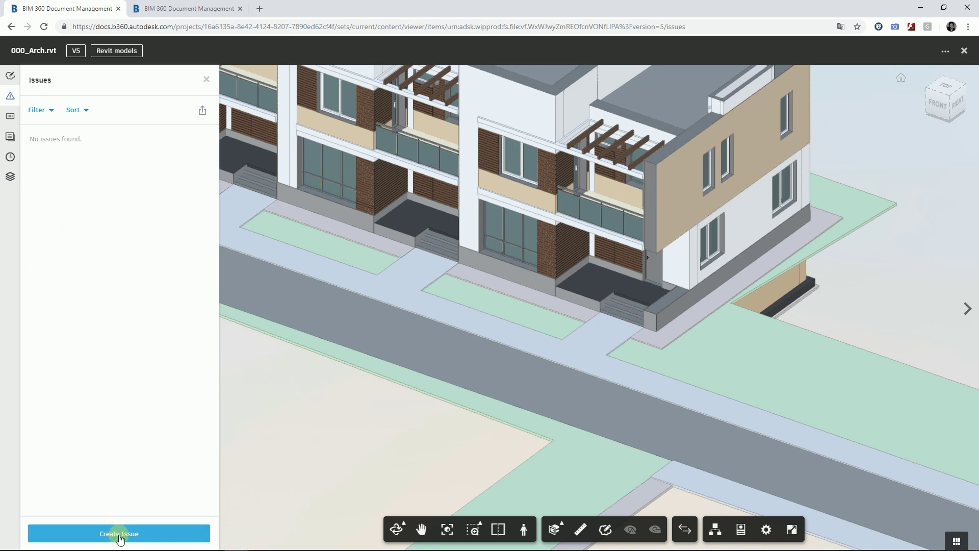
Start a new issue and place its pushpin on the sidewalk by the building entrance
click(121, 533)
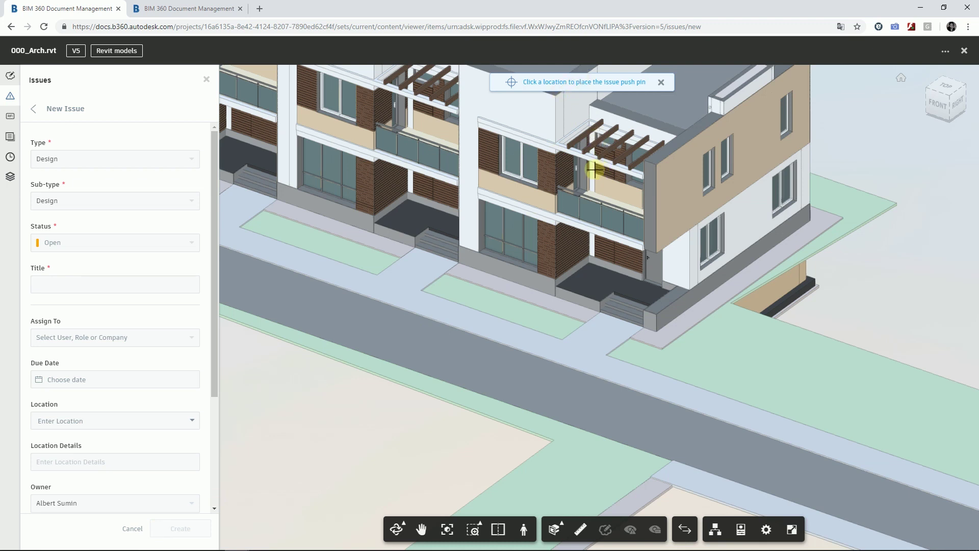
click(665, 302)
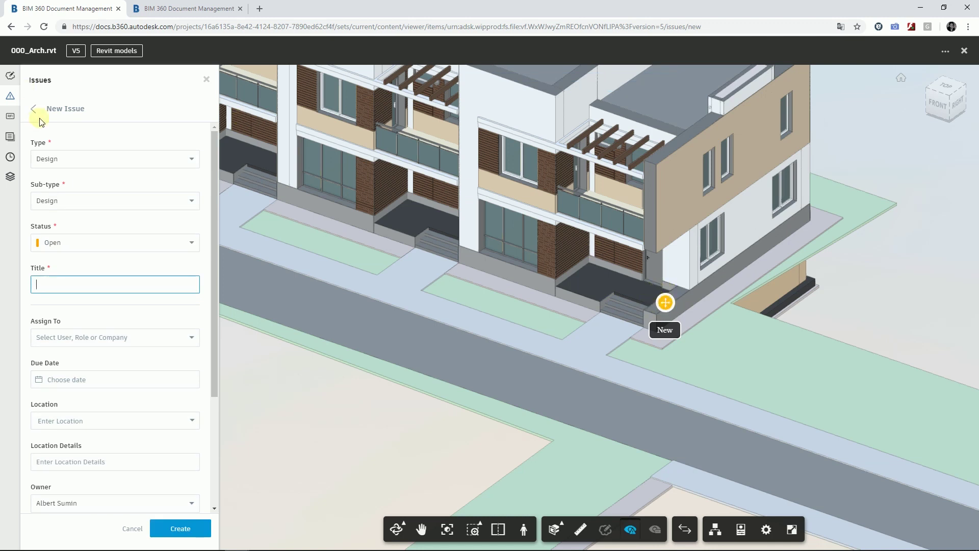
Title the issue 'Крыльцо 4', keeping Design type and sub-type and Open status
click(49, 282)
text(Крыл)
text(ьцо 4)
click(91, 159)
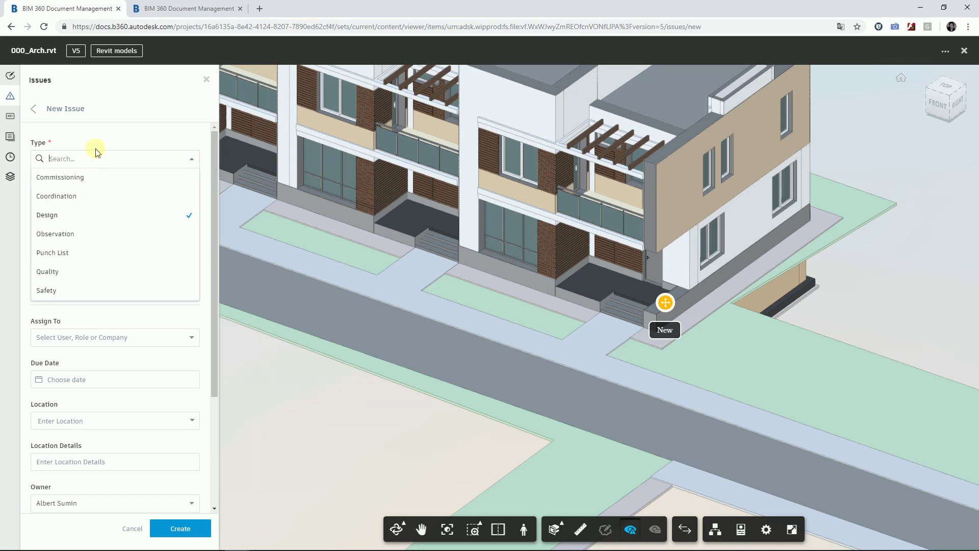
click(78, 213)
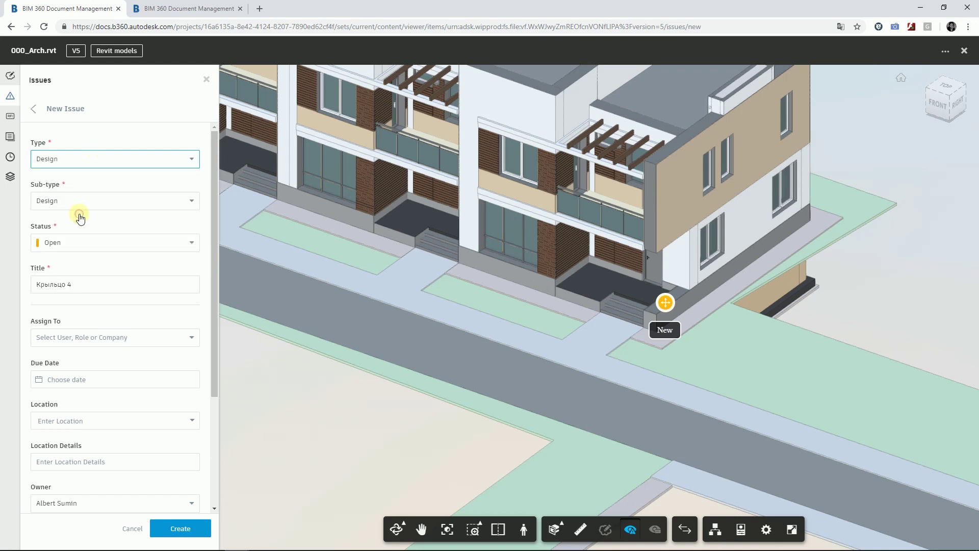
click(176, 207)
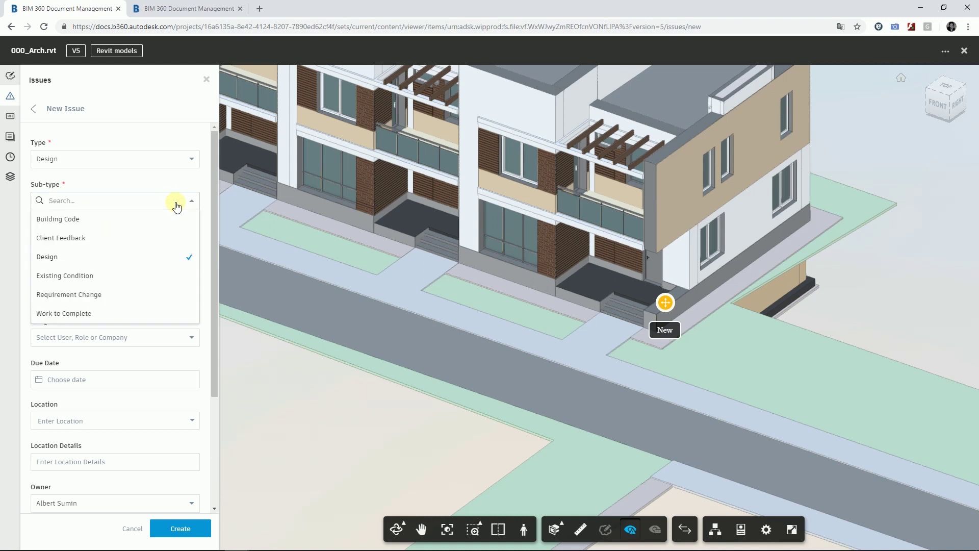
click(174, 184)
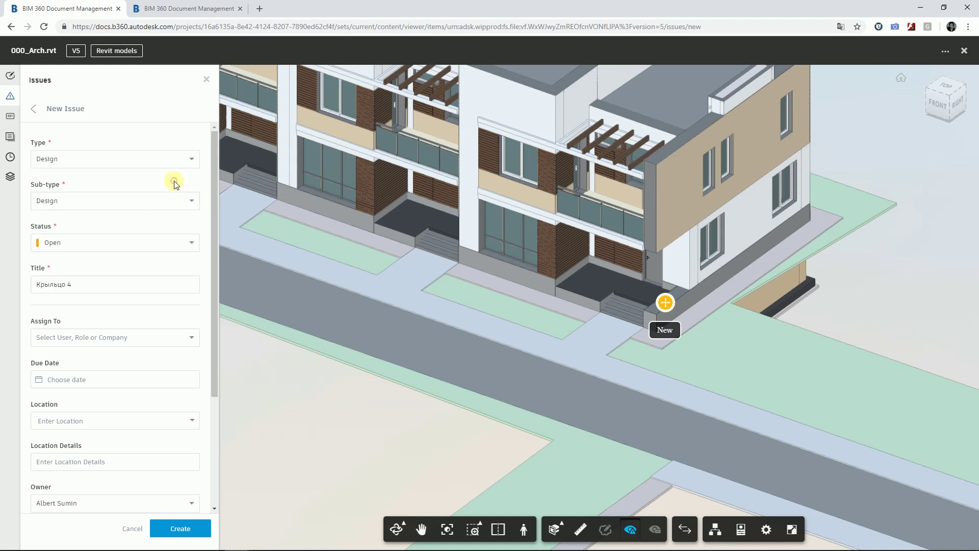
click(180, 247)
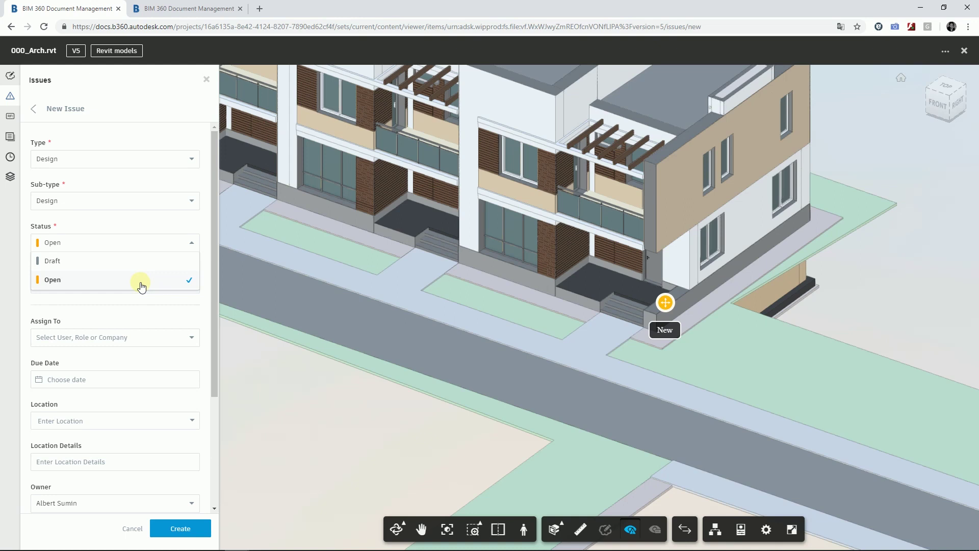
click(188, 245)
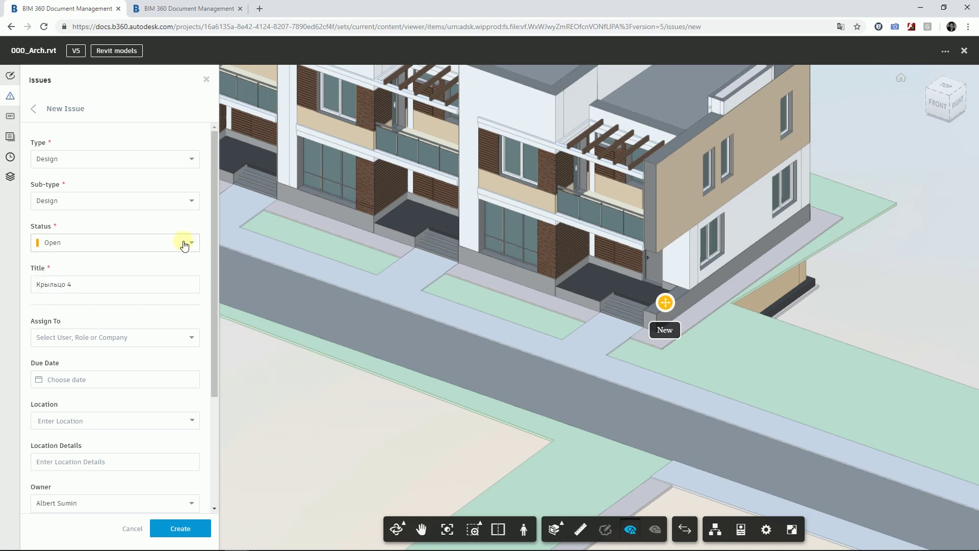
Assign the issue to a team member with a due date of Feb 10
click(159, 338)
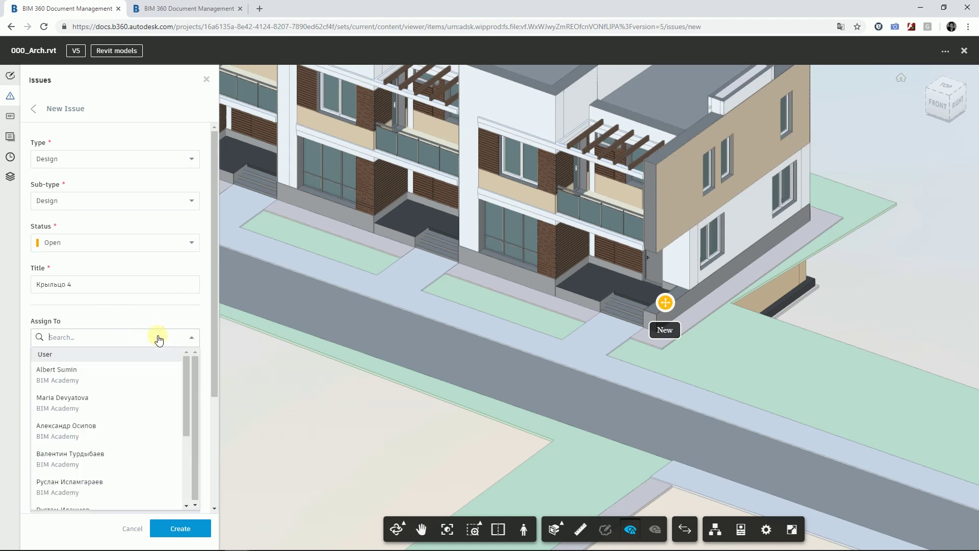
click(76, 401)
click(85, 380)
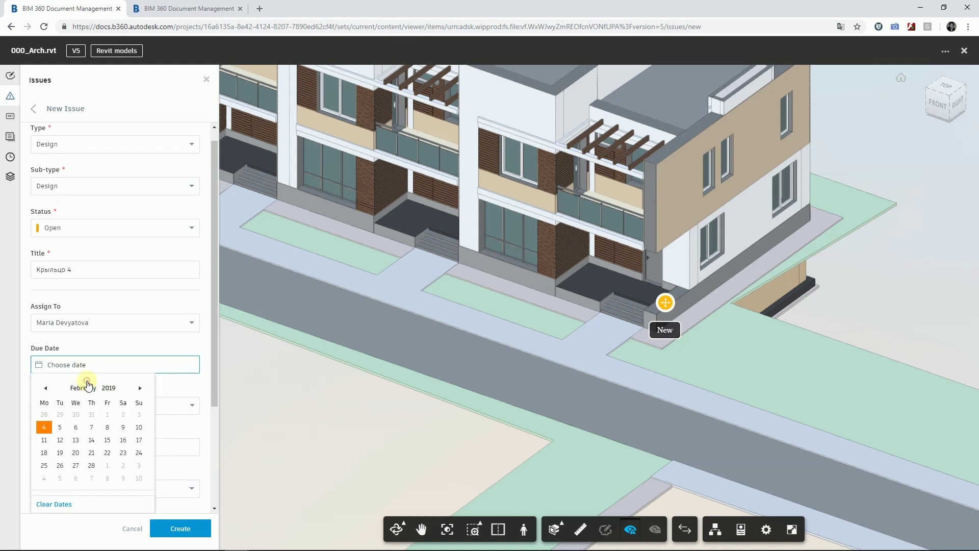
click(137, 428)
Set the issue location to Block04 > Level01 with location details 'Крыльцо'
scroll(136, 430, down, 1)
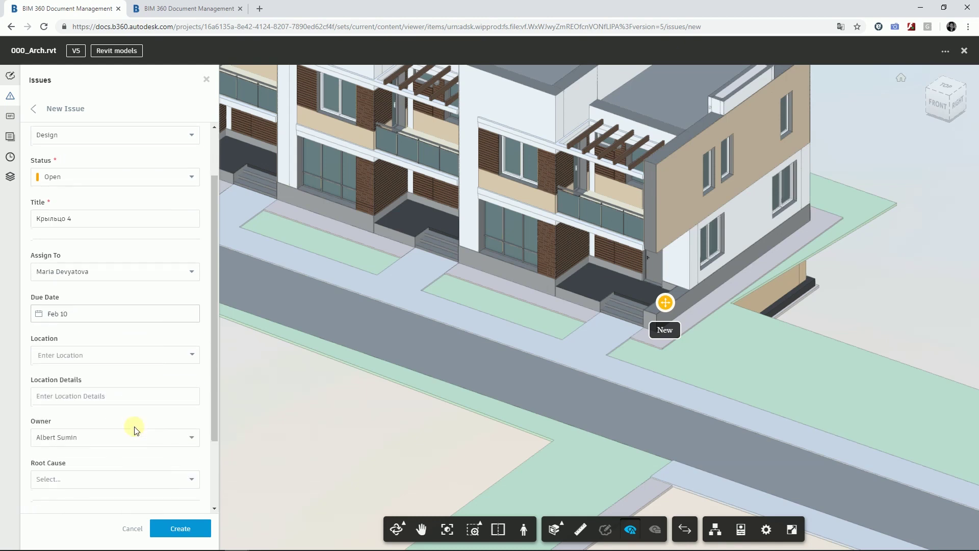
click(181, 359)
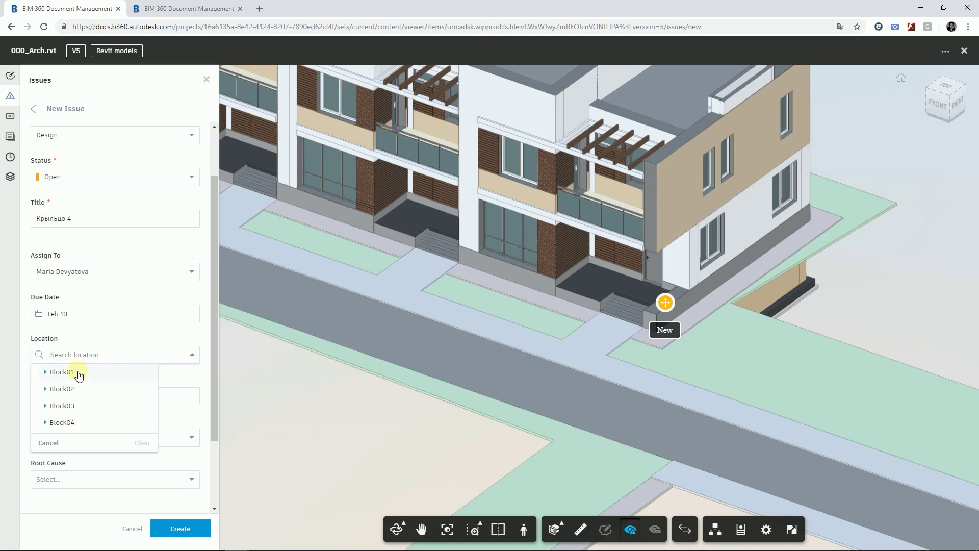
click(48, 424)
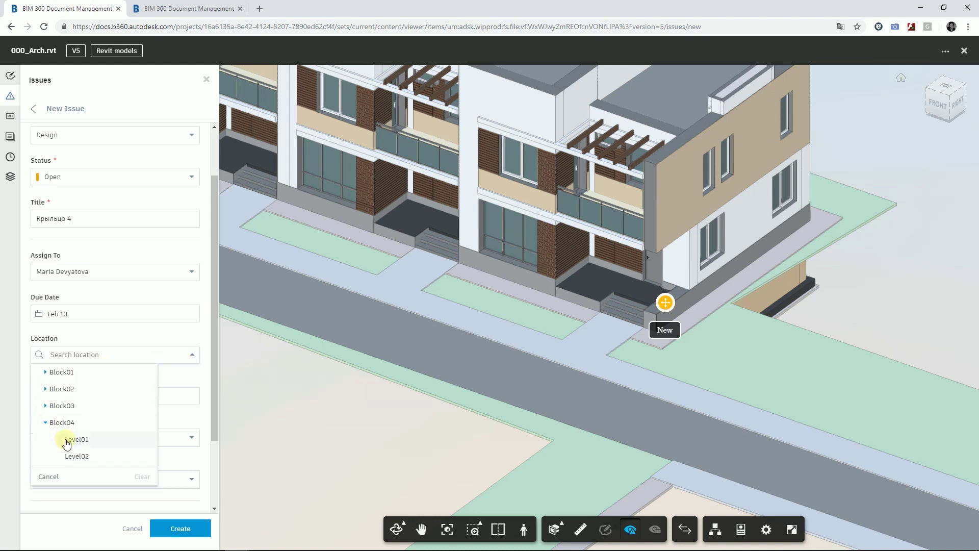
click(65, 438)
click(74, 397)
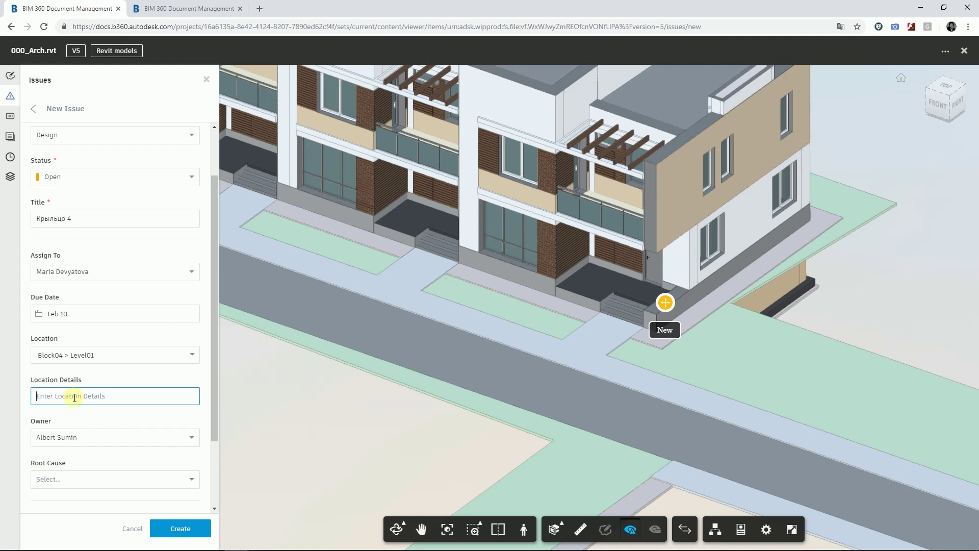
text(Крыль)
text(цо)
drag(214, 412, 213, 473)
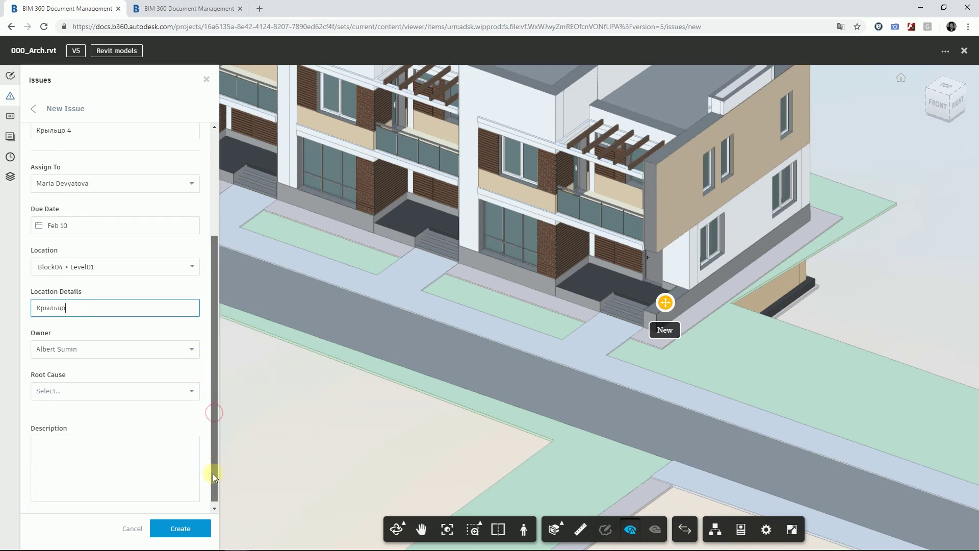
Choose Design Deficiency as root cause, describe it as 'He хватает ограждения', and create the issue
click(192, 390)
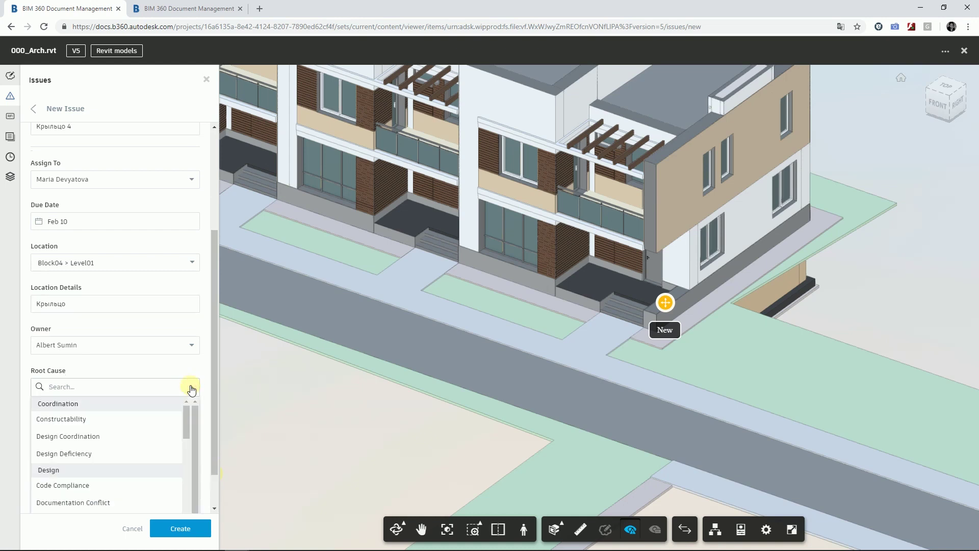
click(119, 455)
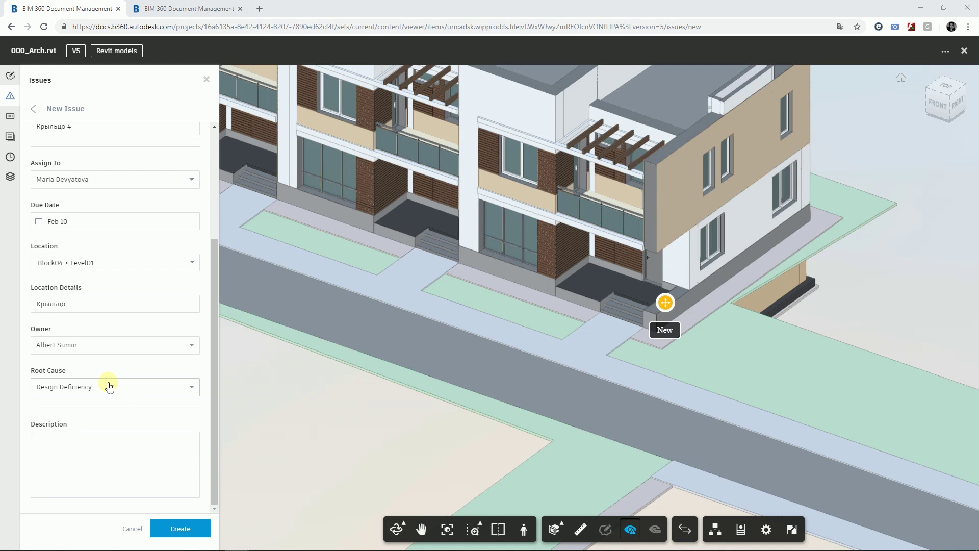
click(68, 440)
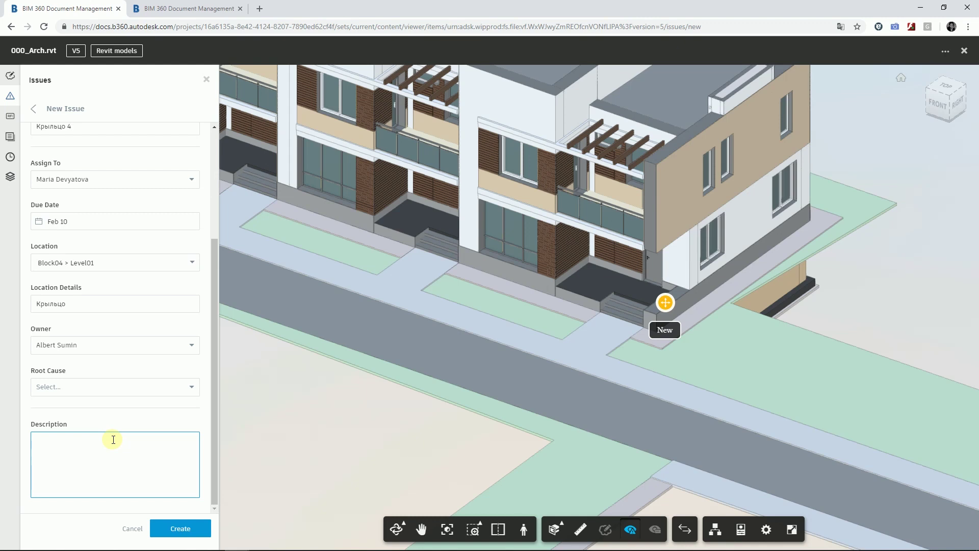
text(He)
text( хвата)
text(ет ограждения)
mouse_move(212, 418)
mouse_down()
mouse_move(213, 363)
mouse_move(213, 419)
mouse_up()
click(178, 529)
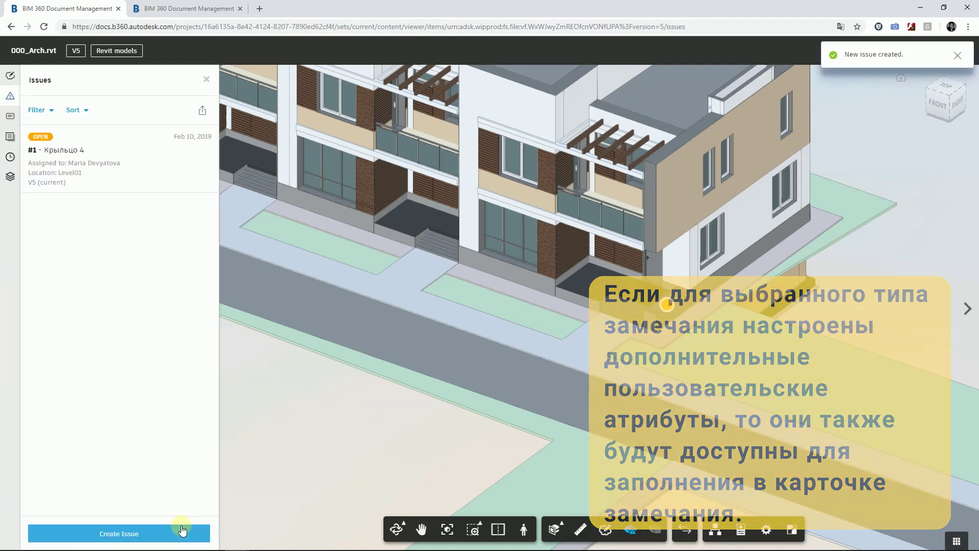
Open issue #1, browse its attachments without adding any, and view its activity history
click(89, 170)
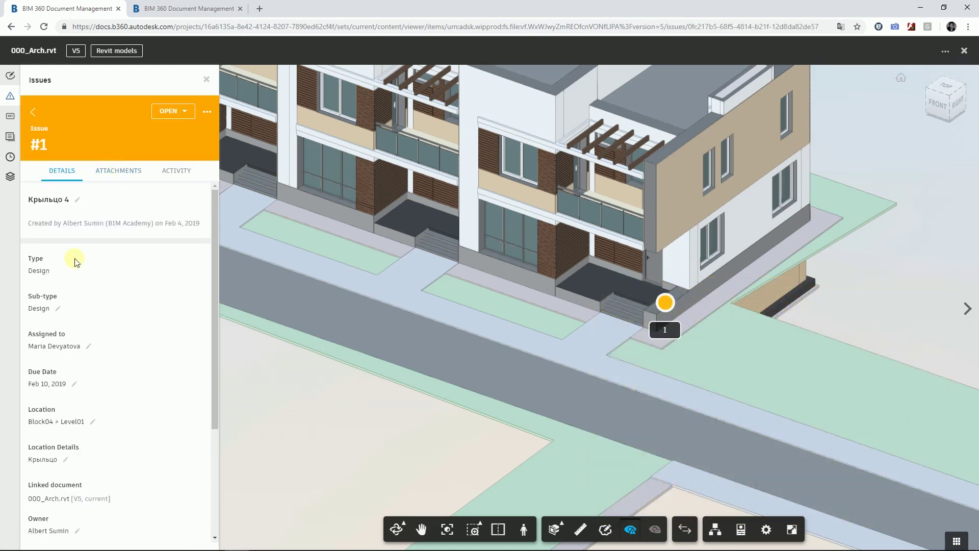
drag(213, 301, 215, 414)
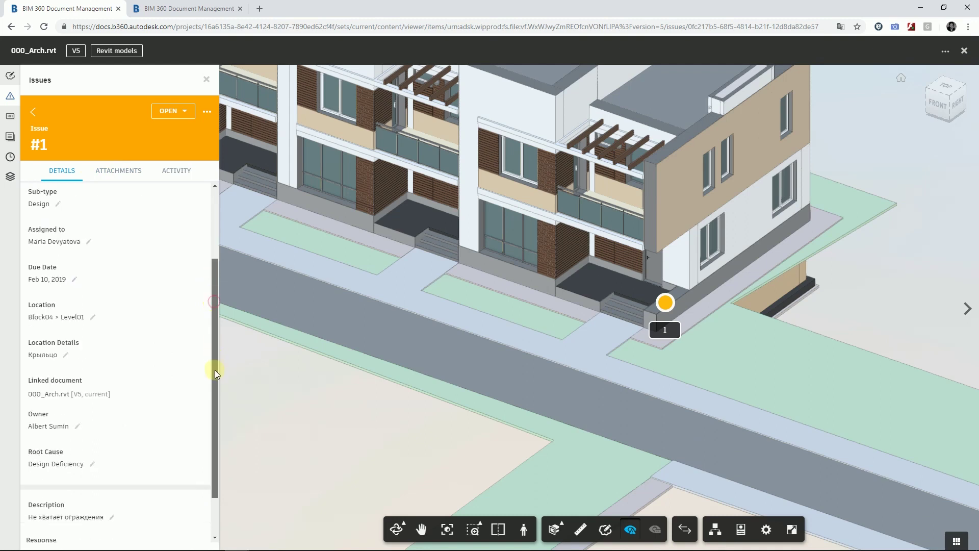
drag(218, 347, 218, 239)
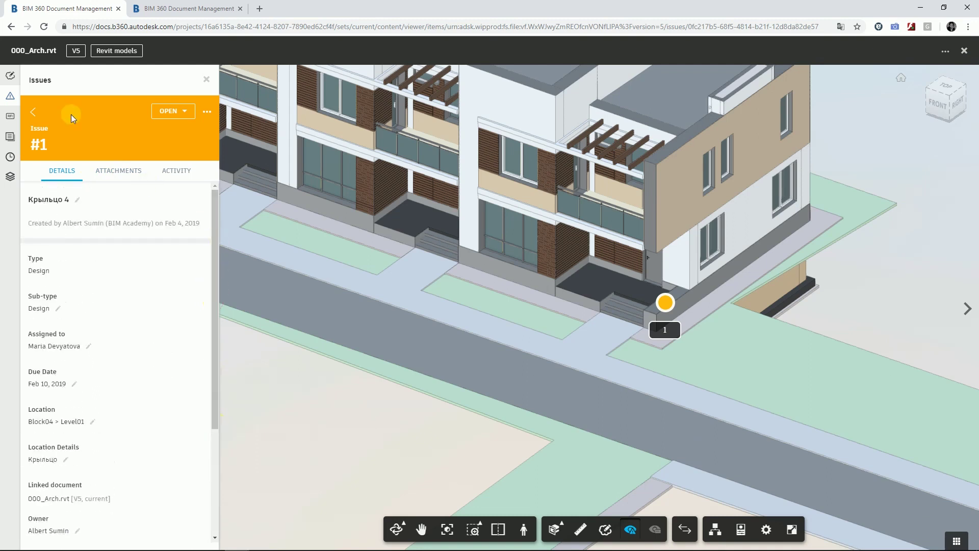
click(118, 174)
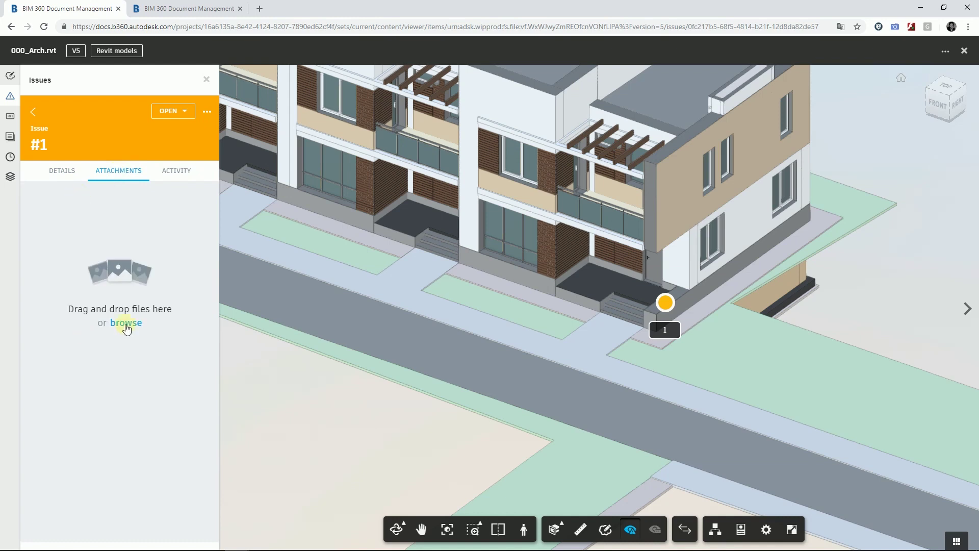
click(112, 323)
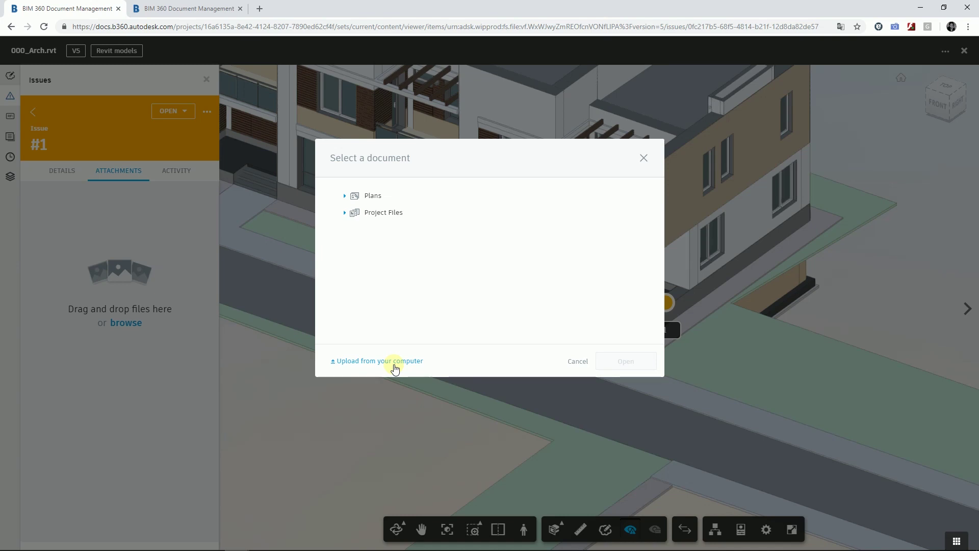
click(644, 158)
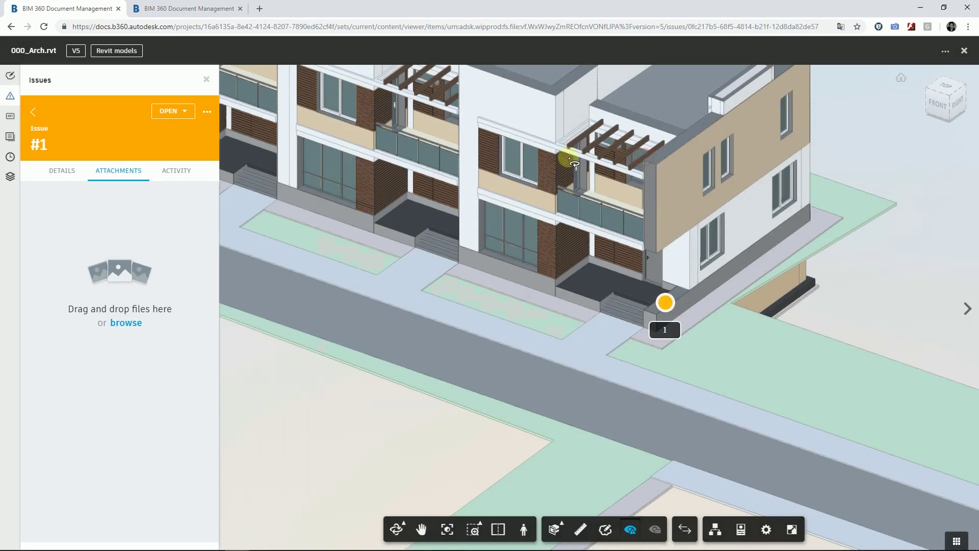
click(177, 174)
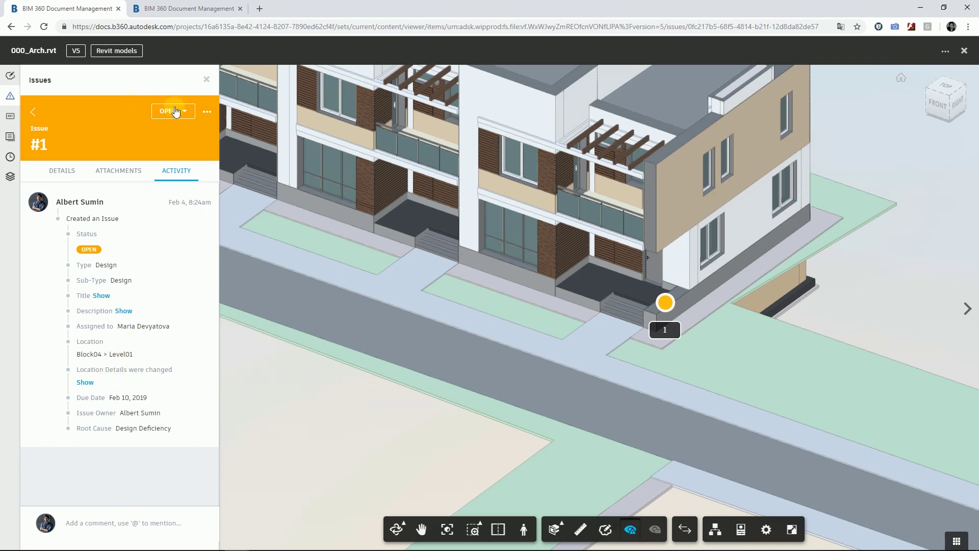
Choose Answered from issue #1's header status dropdown
click(172, 112)
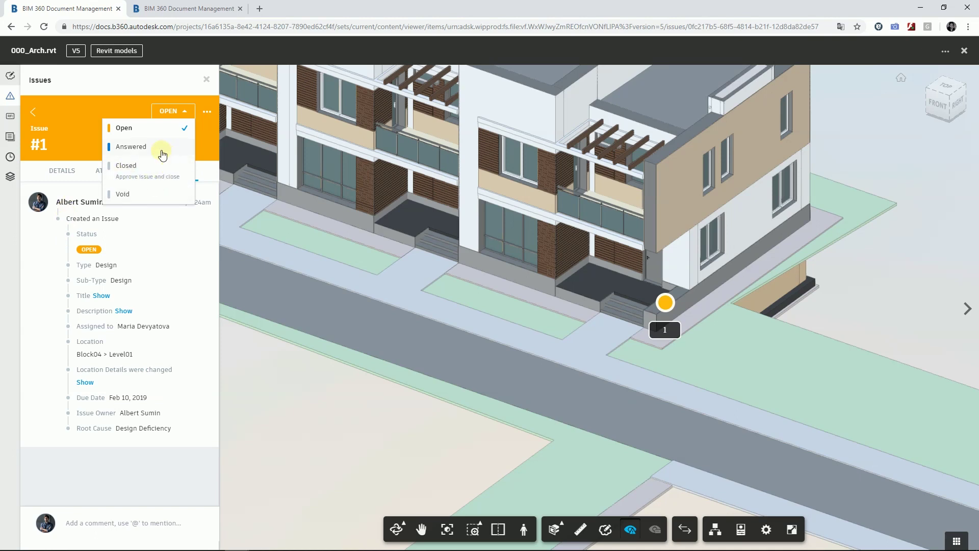
click(107, 452)
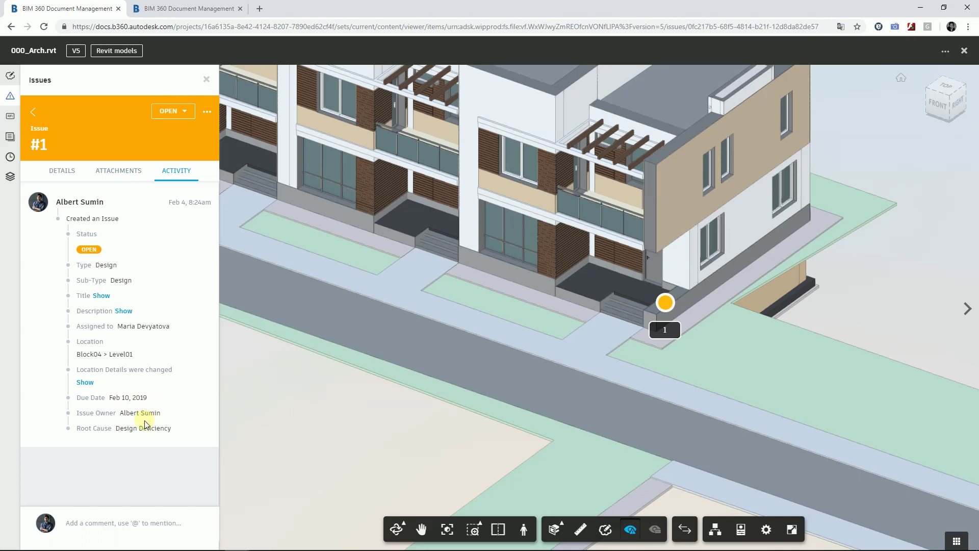
click(176, 111)
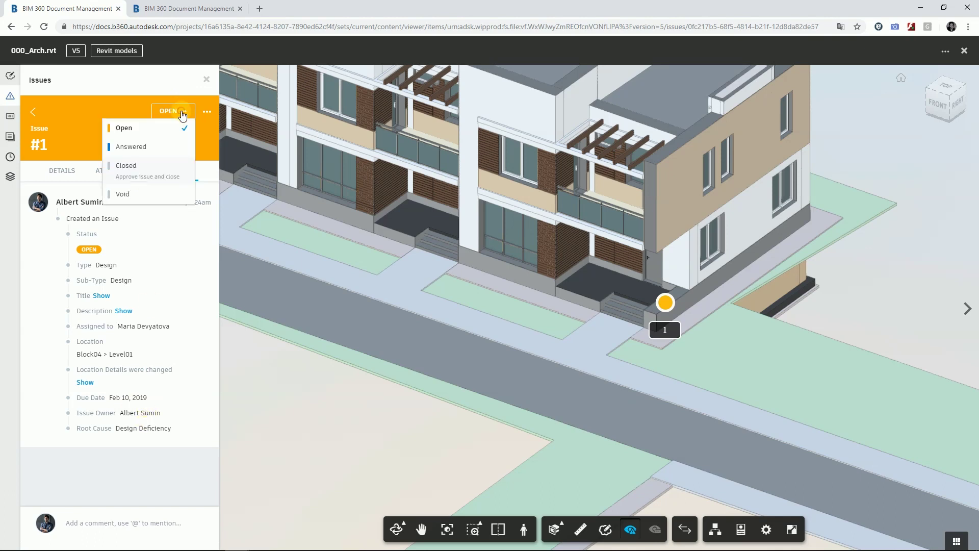
click(132, 147)
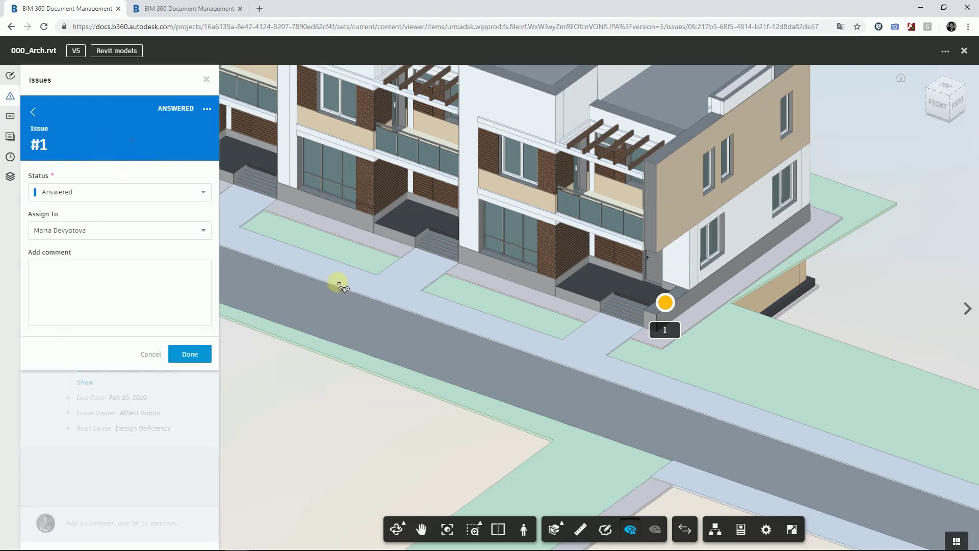
Save issue #1 as Answered, revert it to Open, then return to the Project Admin tab
click(191, 356)
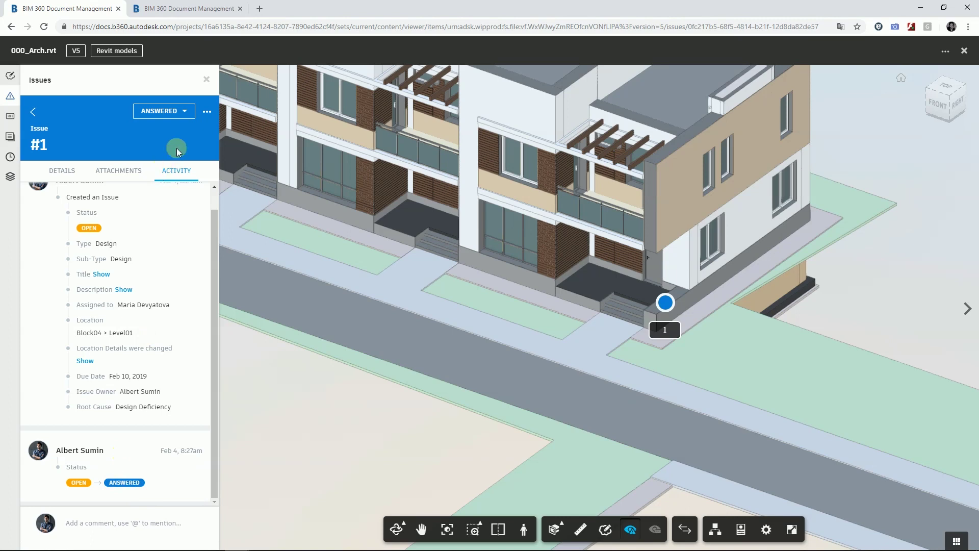
click(186, 110)
click(124, 153)
click(188, 353)
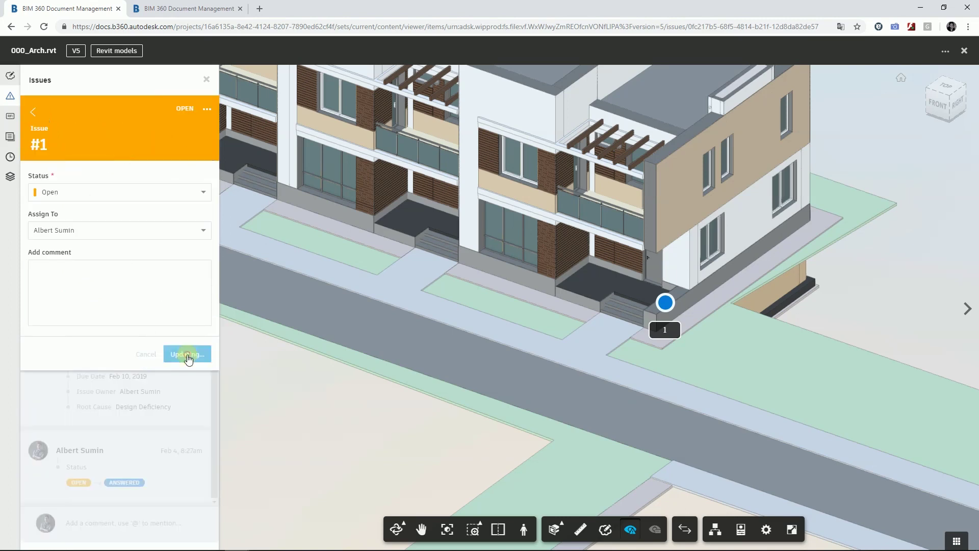
click(622, 328)
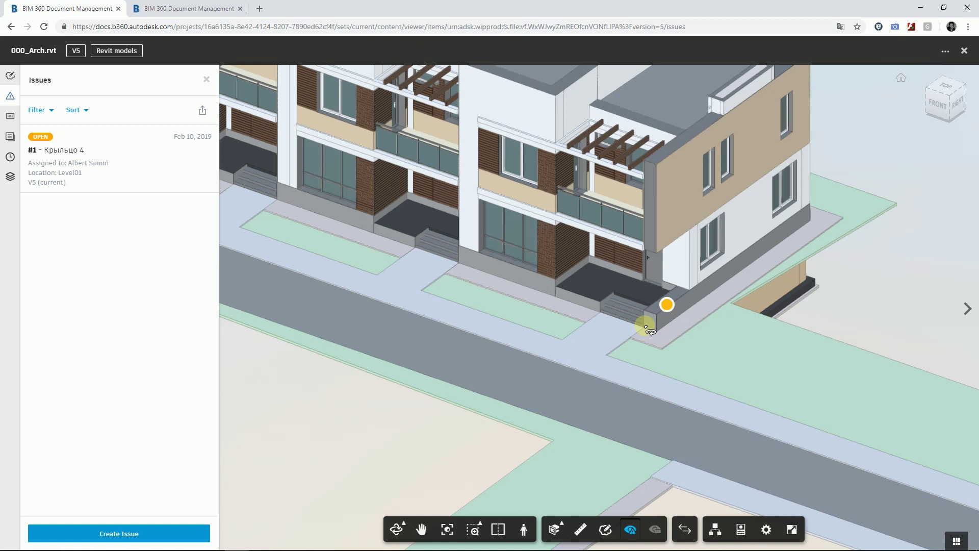
click(199, 7)
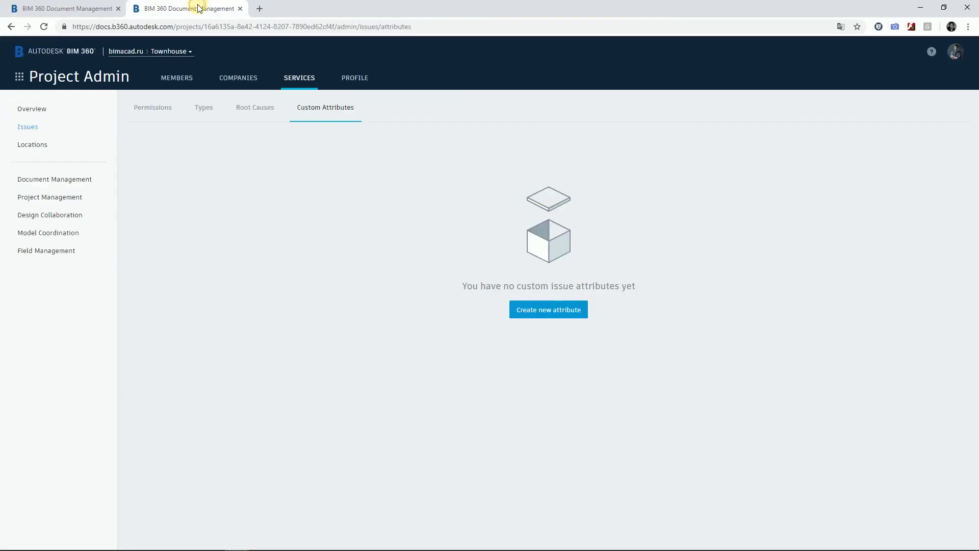
Switch to Document Management via the module switcher and open the project Issues page
click(19, 76)
click(173, 125)
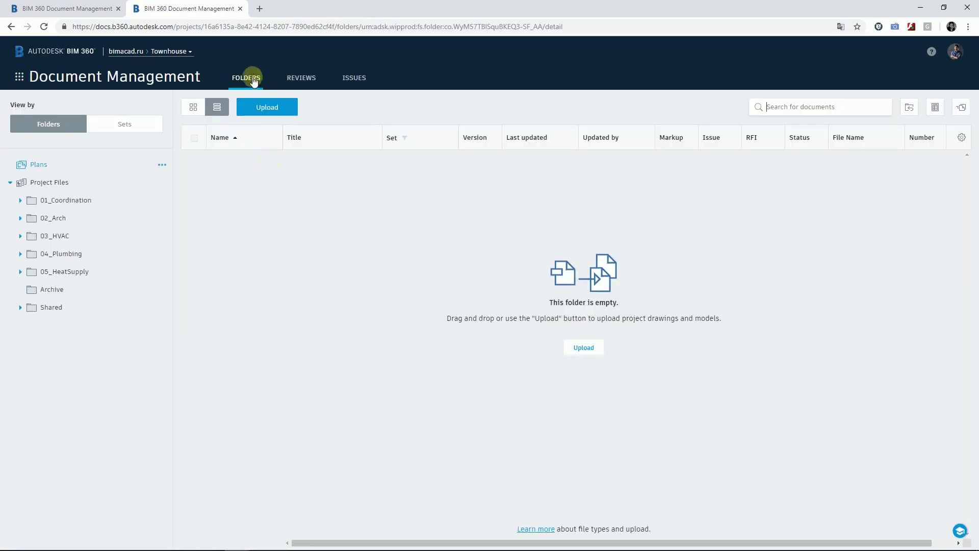
click(363, 81)
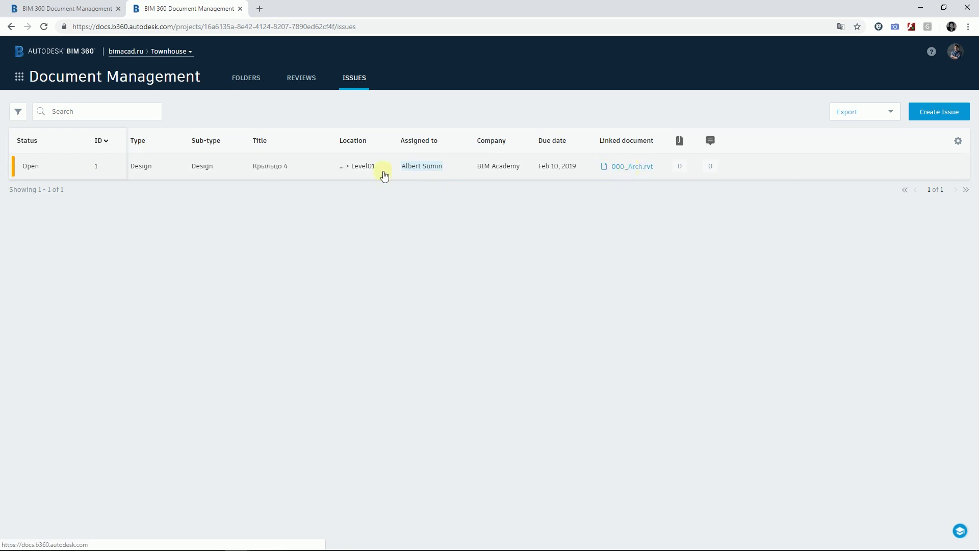
Review issue #1's details, close them, and show the PDF/CSV export options
click(69, 167)
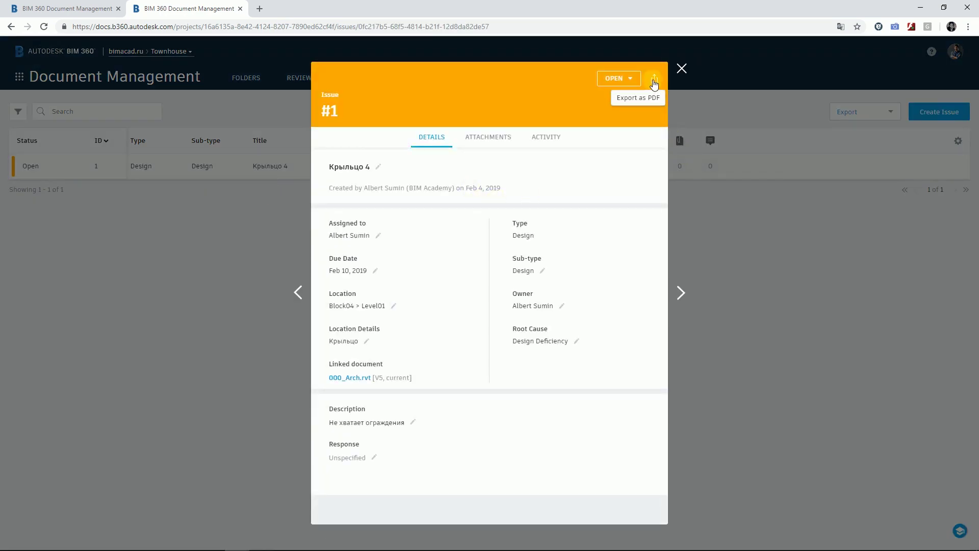
click(682, 69)
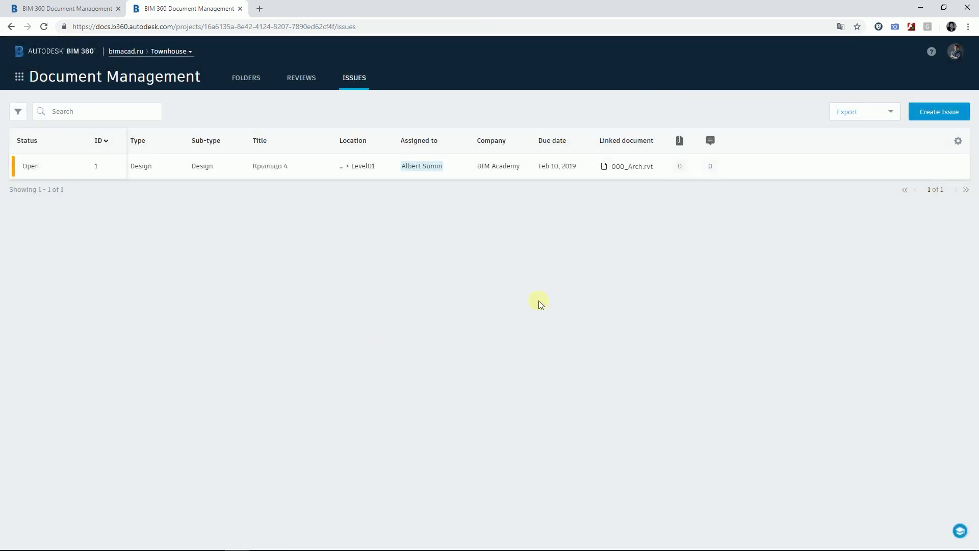
click(891, 113)
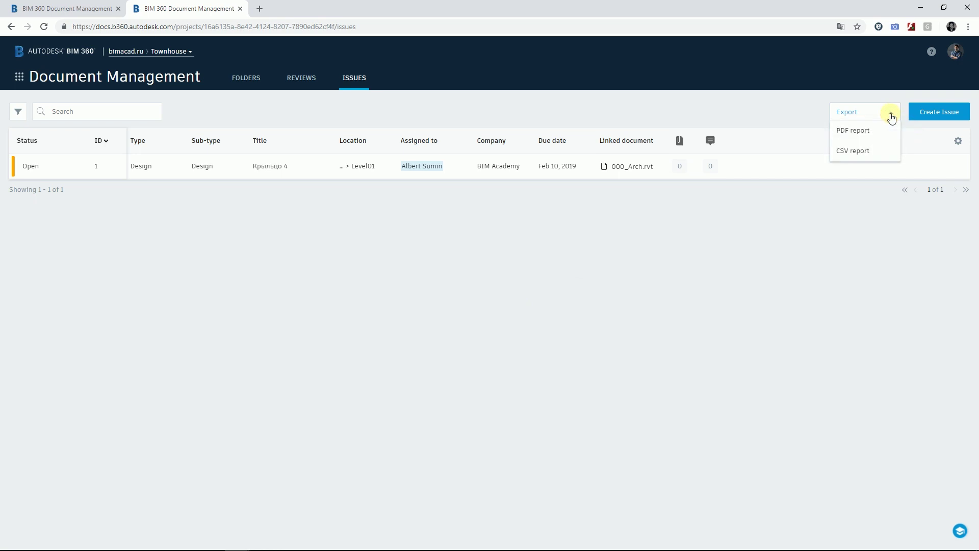